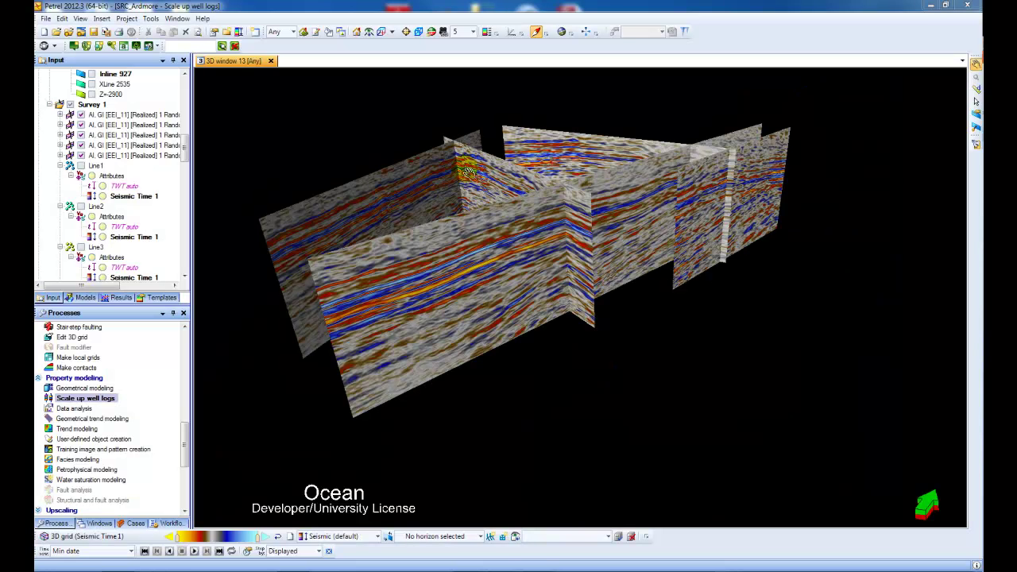
# - Rotate and zoom in on the intersecting Survey 1 random seismic sections in the 3D view
pyautogui.moveTo(556, 140); pyautogui.dragTo(592, 196, button='middle')
pyautogui.scroll(2, 592, 197)
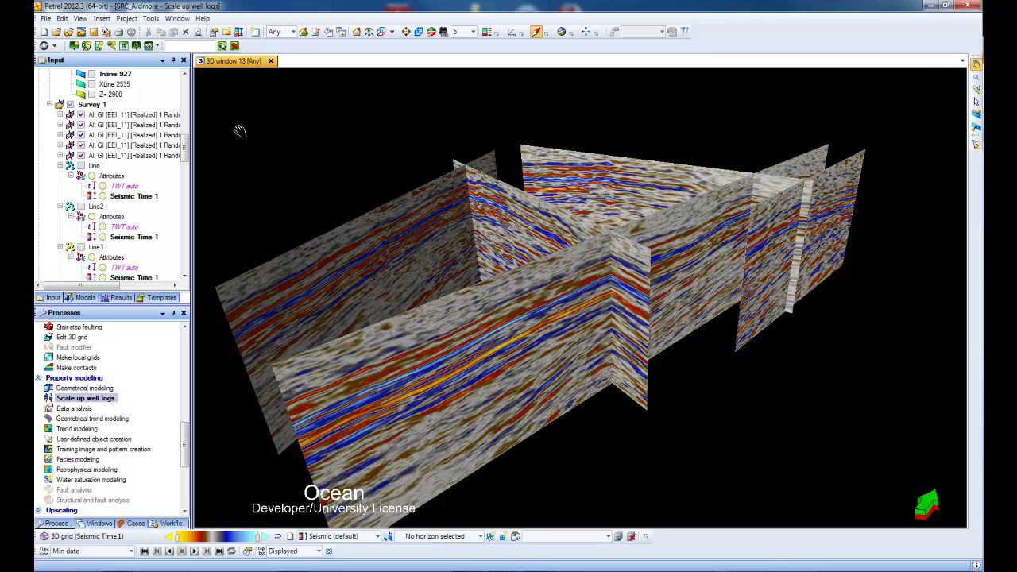
# - Use Blueback's Make points from seismic to extract Pointset1 from random line 1
pyautogui.click(44, 45)
pyautogui.moveTo(381, 131); pyautogui.dragTo(512, 74)
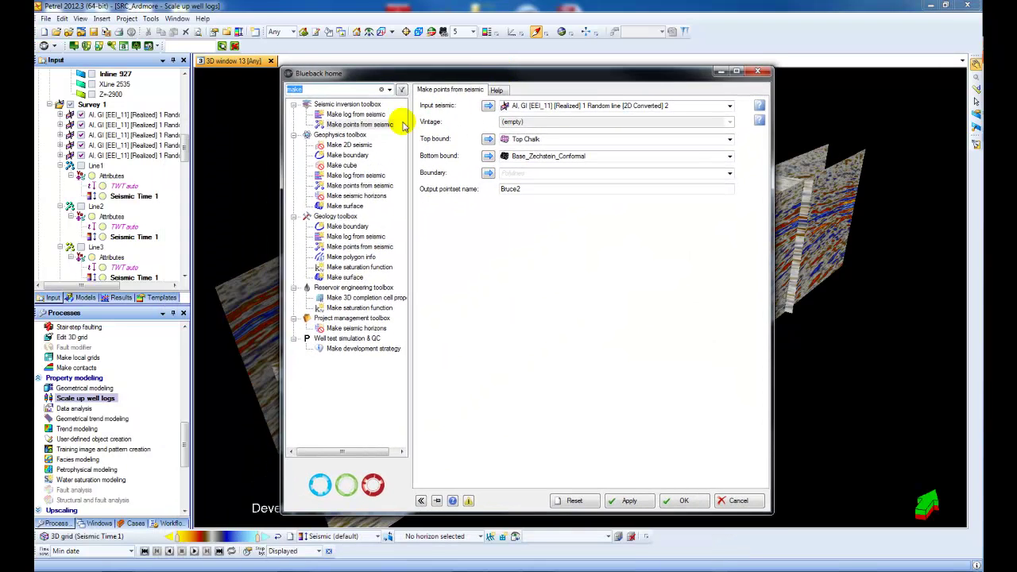
pyautogui.click(358, 125)
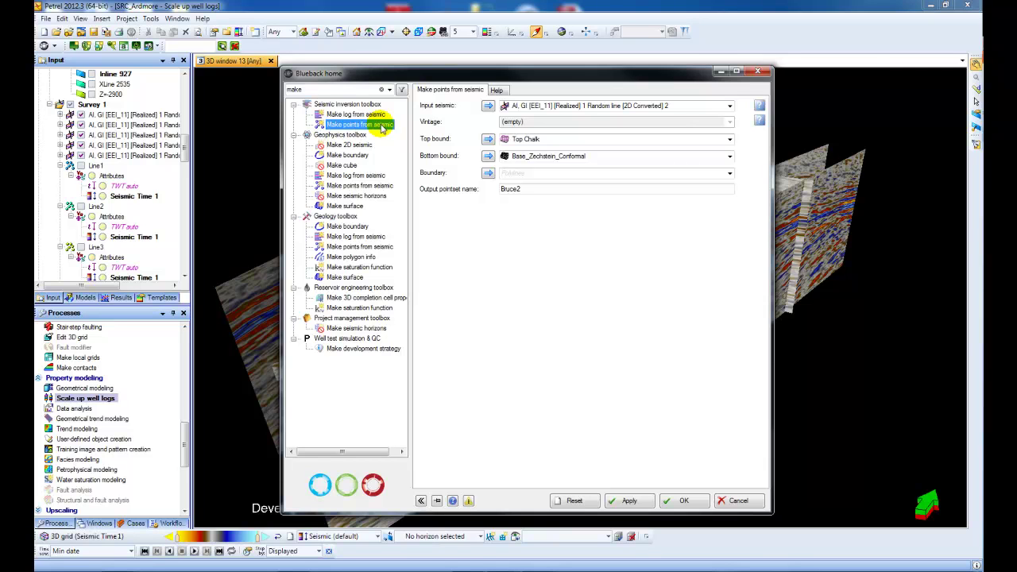
pyautogui.click(729, 106)
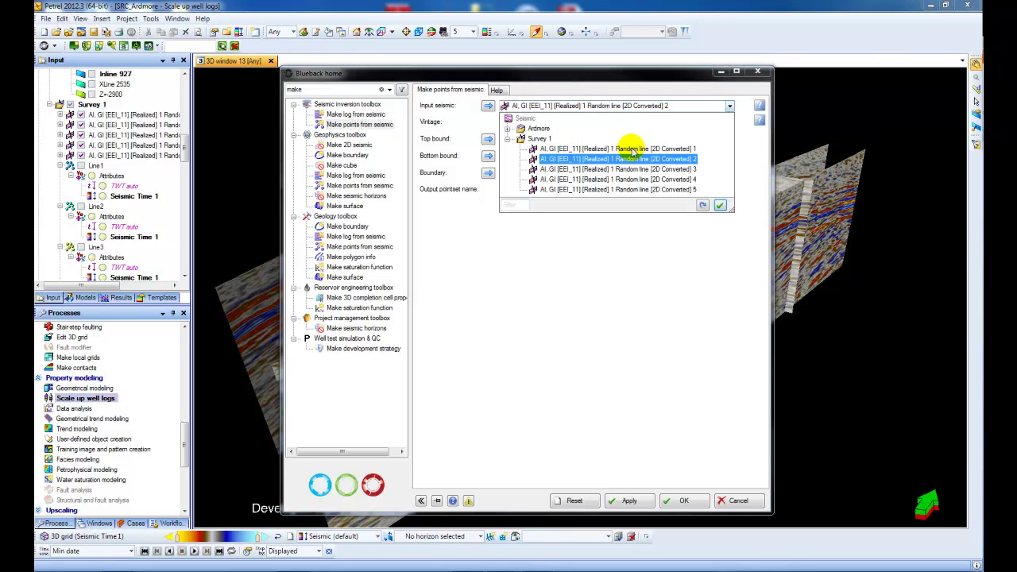
pyautogui.click(632, 148)
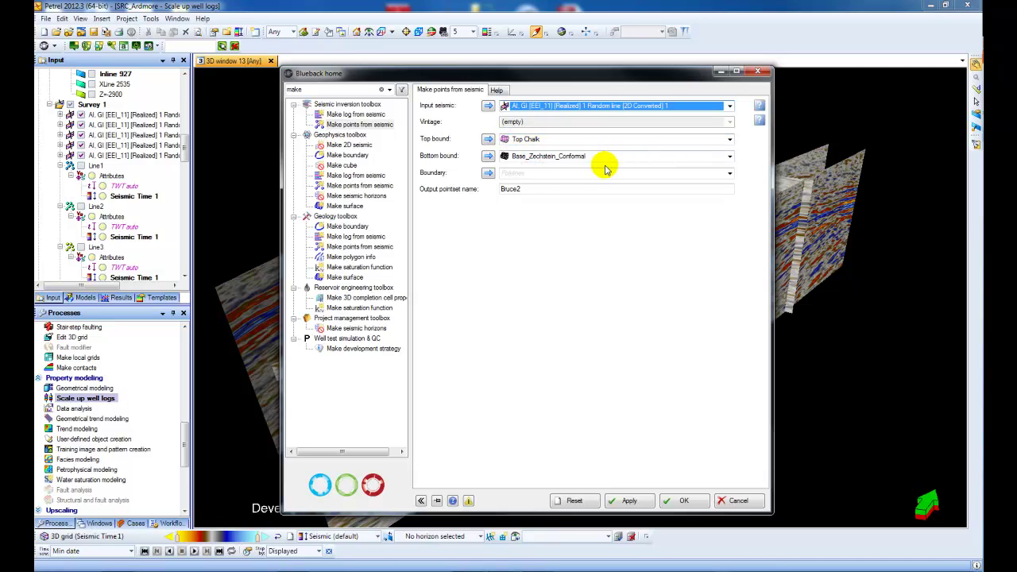
pyautogui.doubleClick(529, 188)
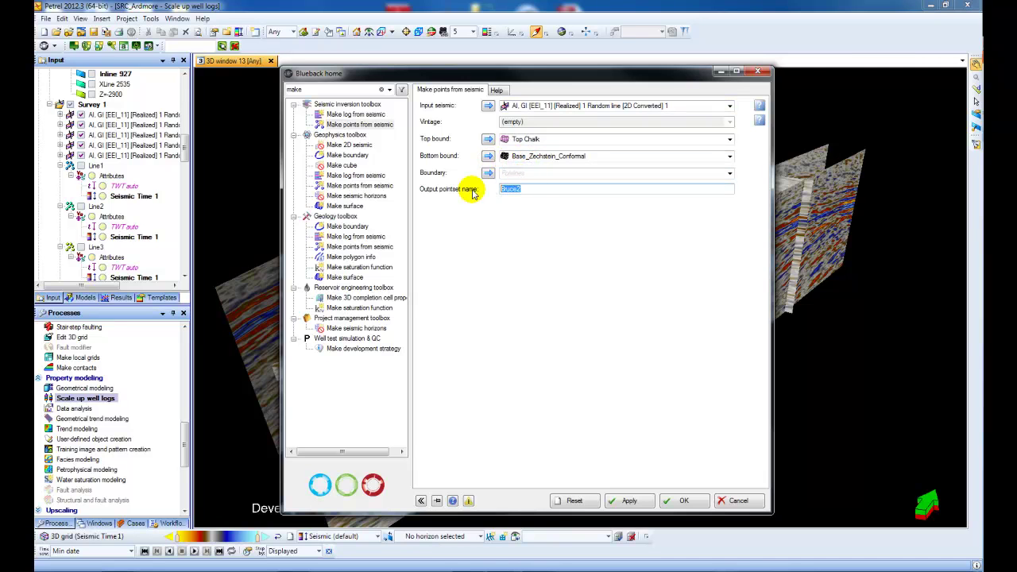
pyautogui.write('Pointset1')
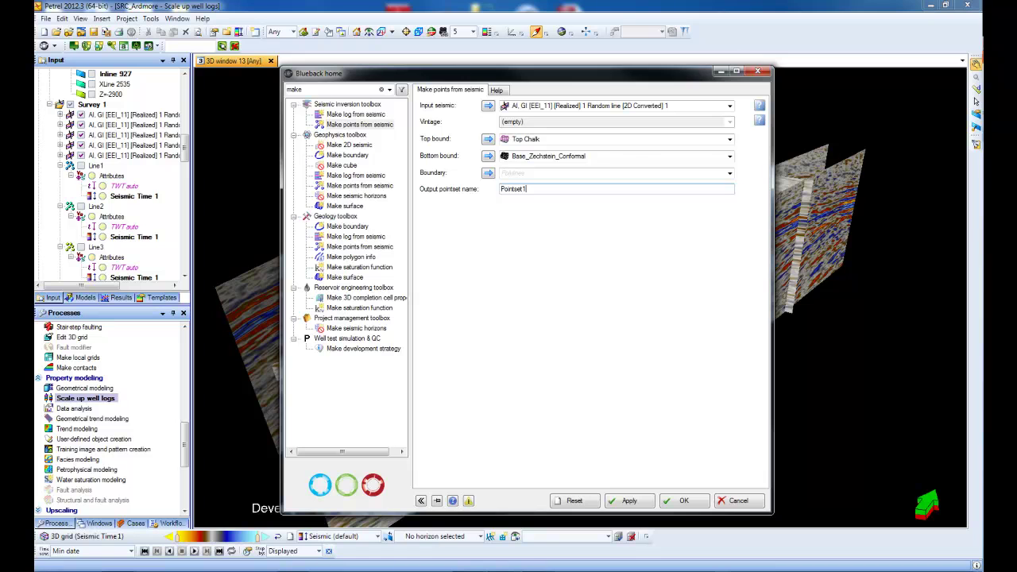
pyautogui.click(625, 502)
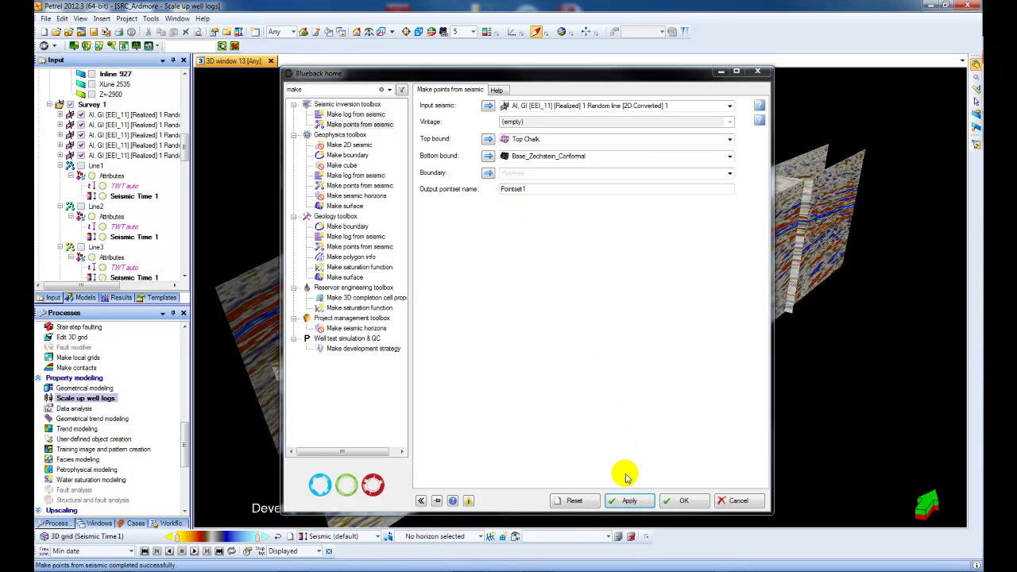
# - Extract Pointset2 from random line 2 with the same tool
pyautogui.click(729, 105)
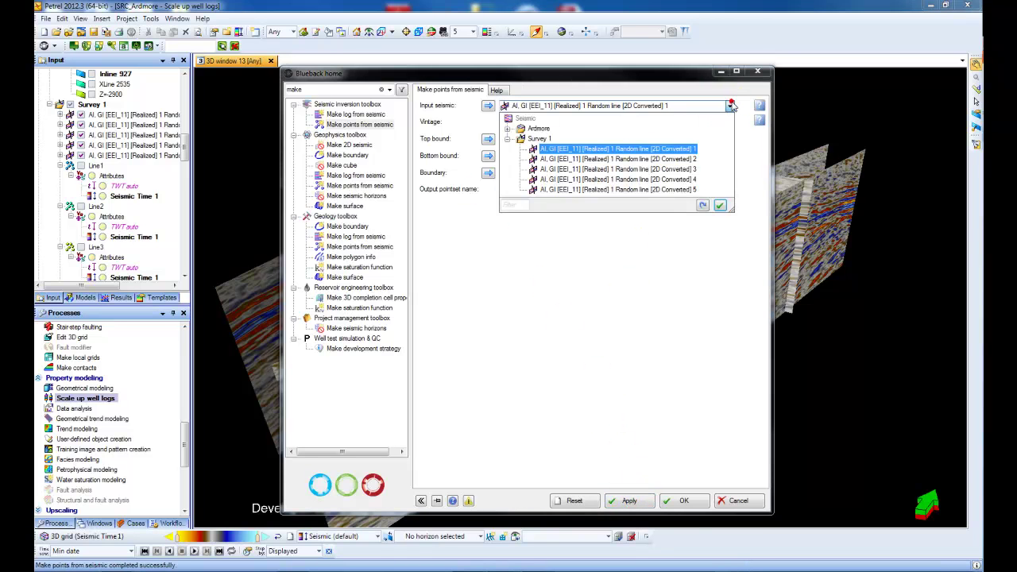
pyautogui.click(660, 159)
pyautogui.click(560, 189)
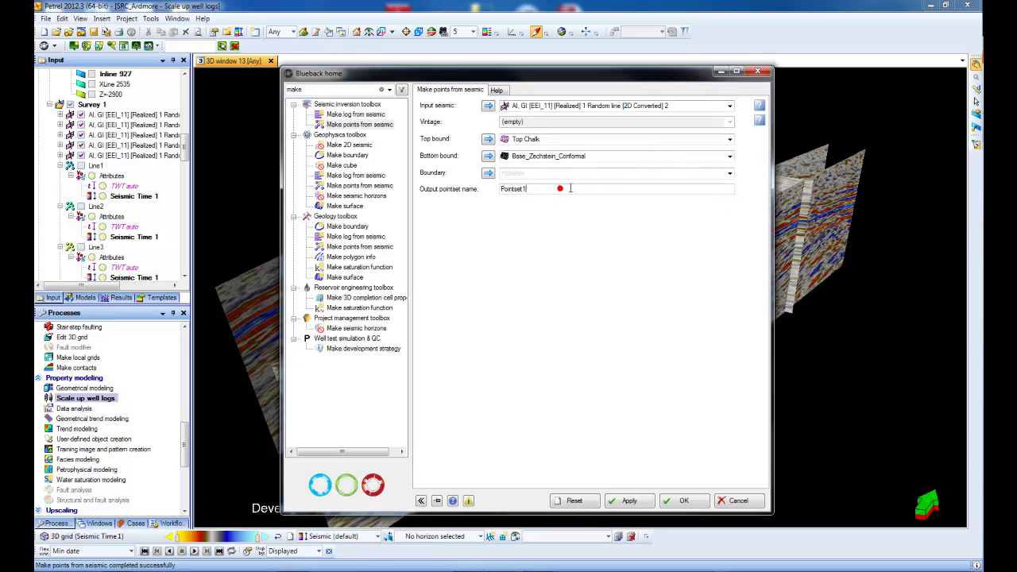
pyautogui.press('BackSpace')
pyautogui.write('2')
pyautogui.click(629, 501)
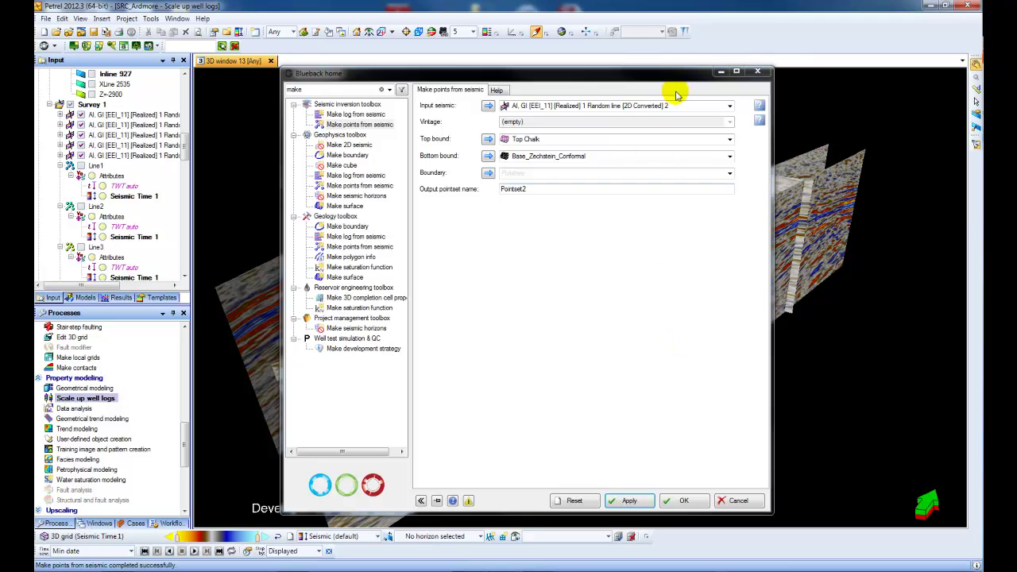
# - Leave the input seismic unchanged and close the Make points from seismic tool
pyautogui.click(650, 103)
pyautogui.click(728, 105)
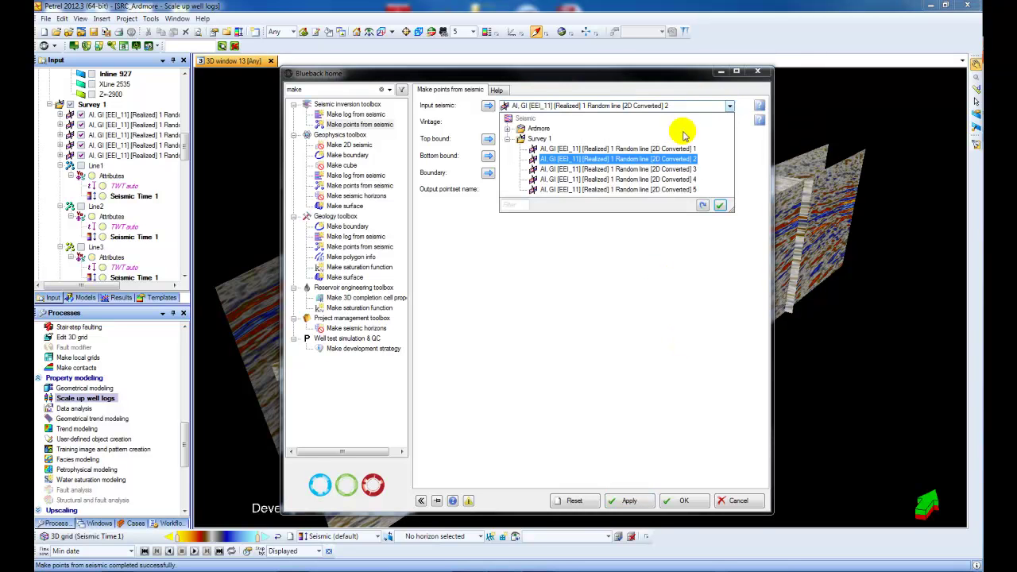
pyautogui.click(724, 371)
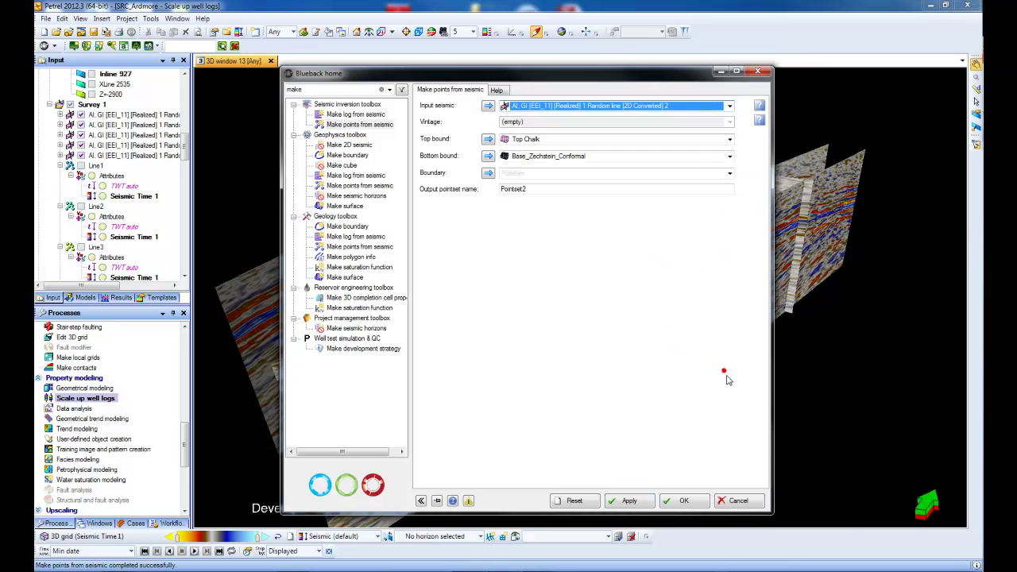
pyautogui.click(736, 501)
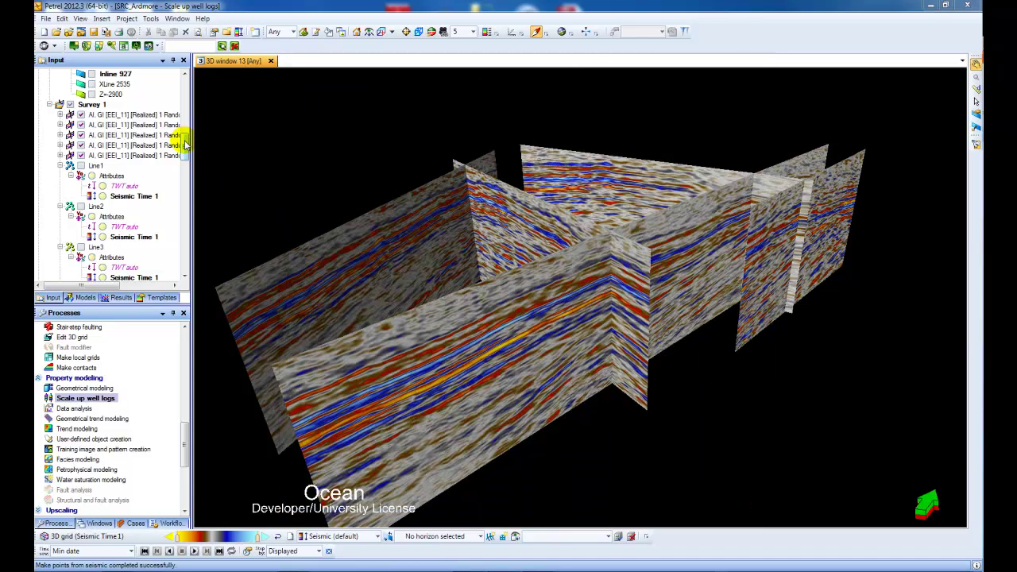
# - Append Pointset2 with its attributes into Pointset1 from Pointset1's settings operations
pyautogui.moveTo(182, 132); pyautogui.dragTo(184, 173)
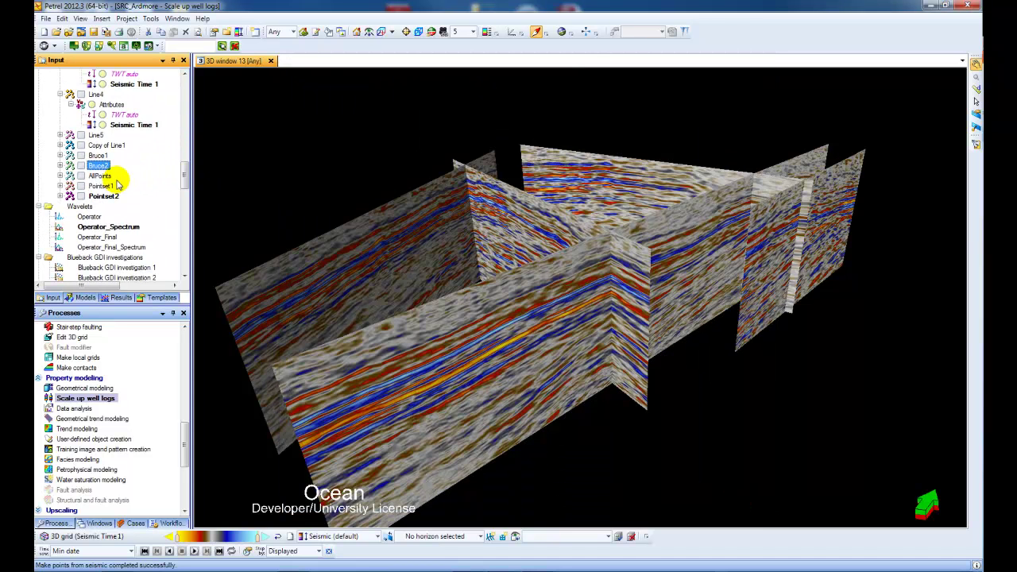
pyautogui.doubleClick(101, 185)
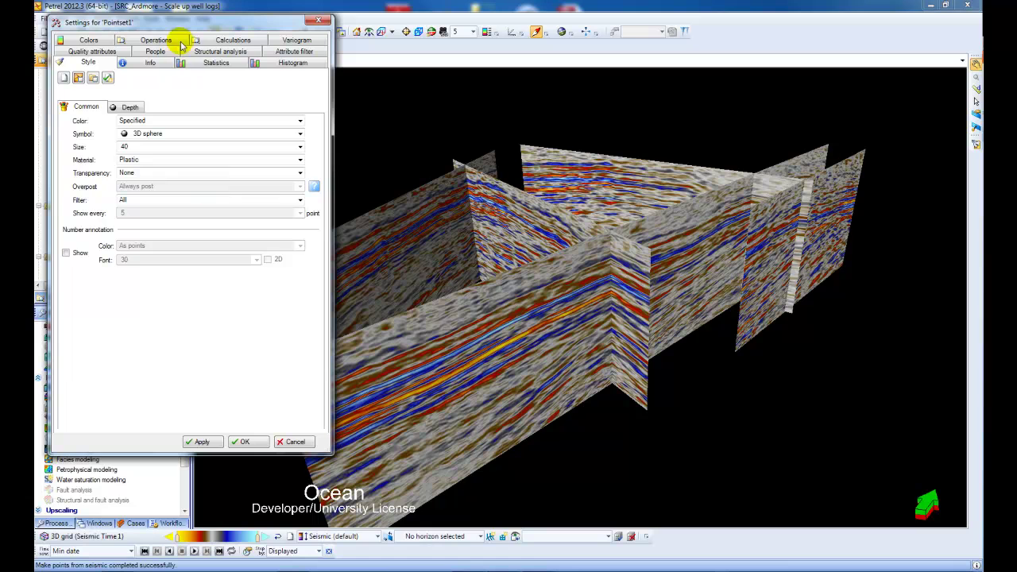
pyautogui.moveTo(180, 30); pyautogui.dragTo(494, 78)
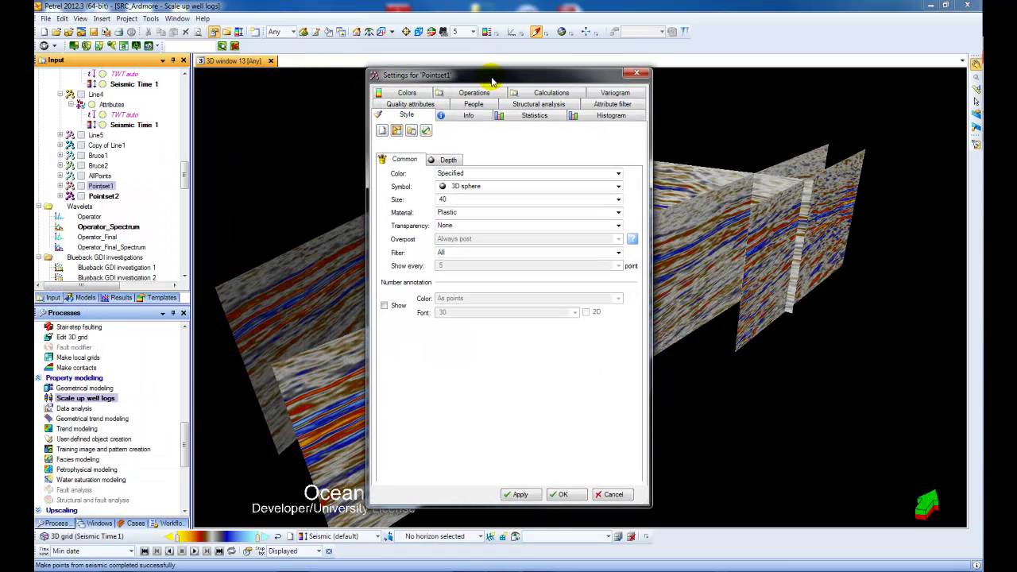
pyautogui.click(466, 93)
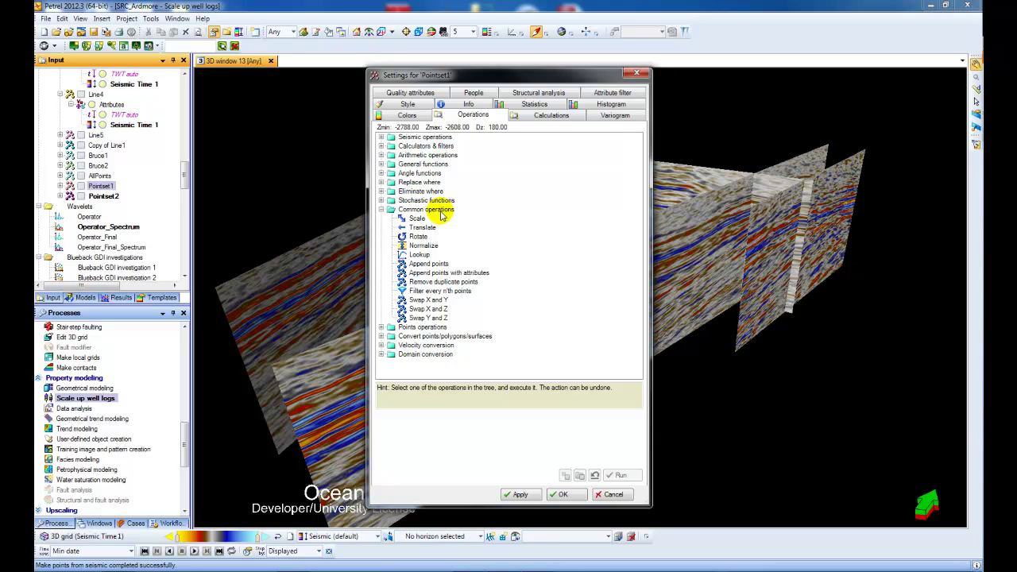
pyautogui.click(450, 273)
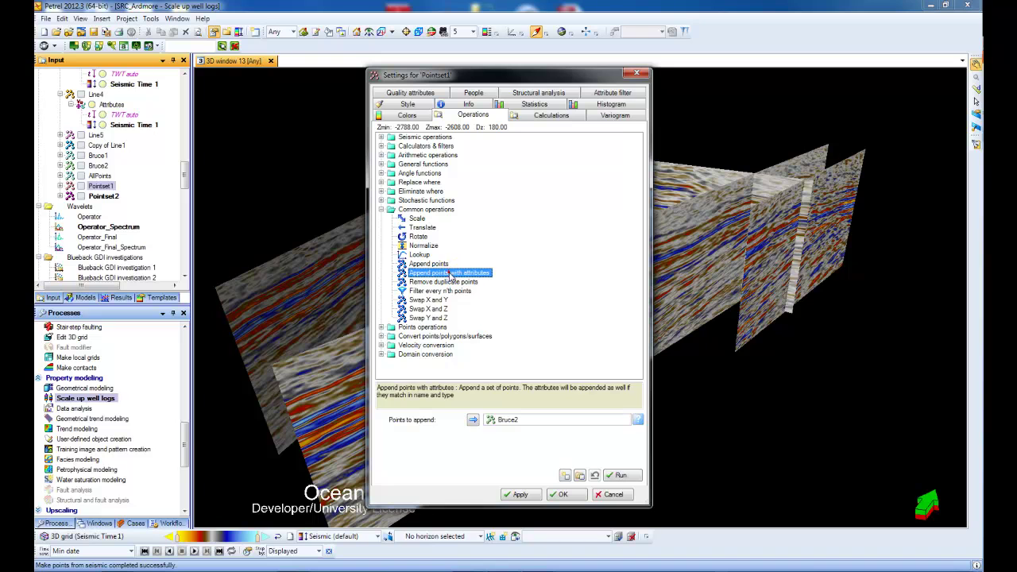
pyautogui.click(104, 195)
pyautogui.click(474, 420)
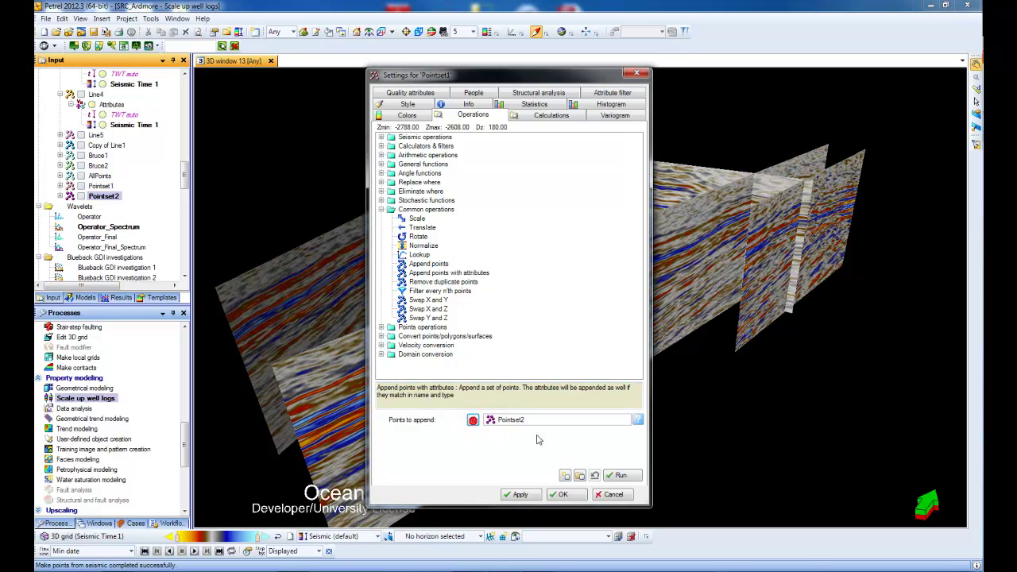
pyautogui.click(623, 475)
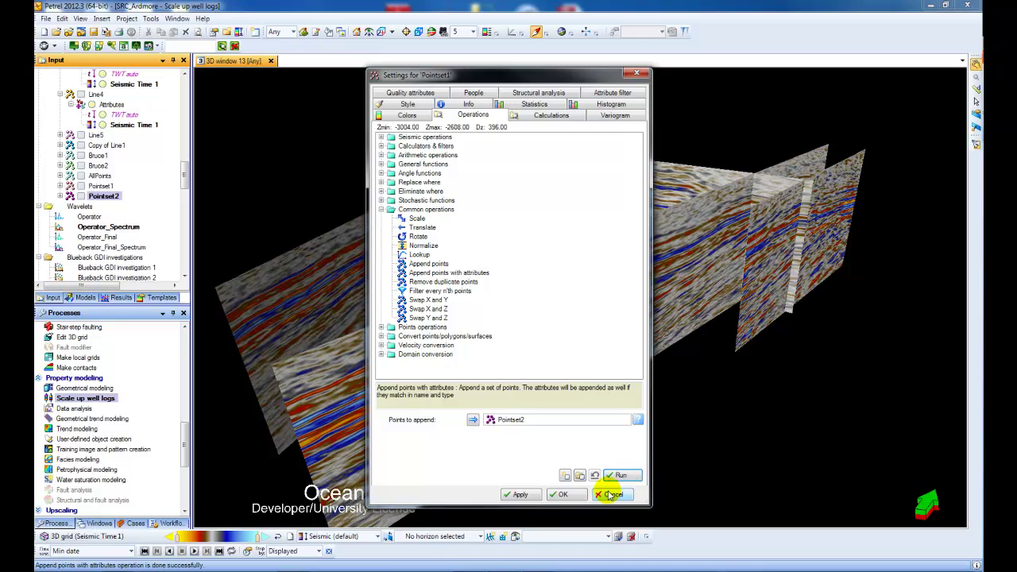
pyautogui.click(612, 492)
# - Check Pointset1's points in its point spreadsheet, then close the spreadsheet
pyautogui.click(102, 186)
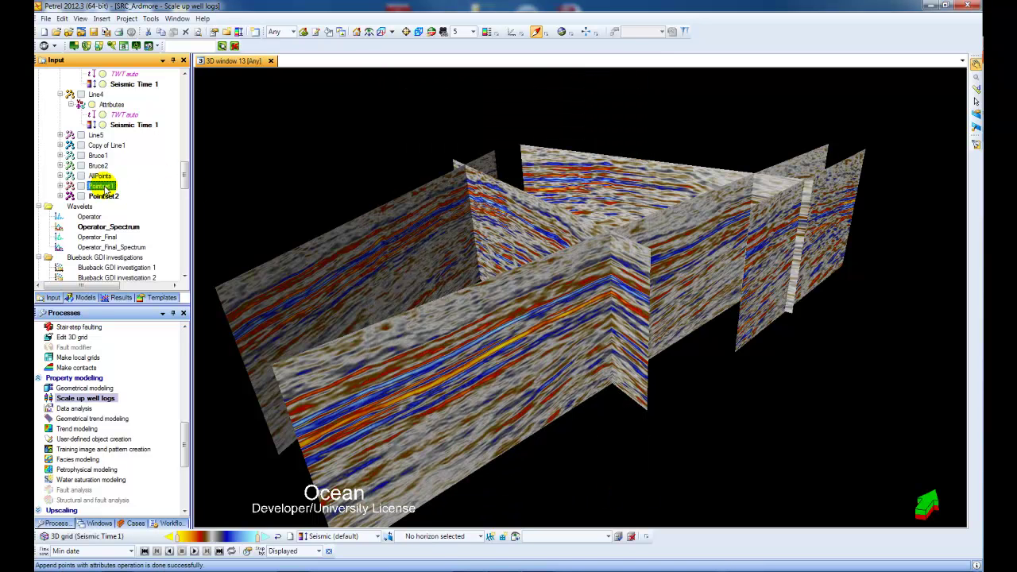
pyautogui.rightClick(105, 188)
pyautogui.click(163, 271)
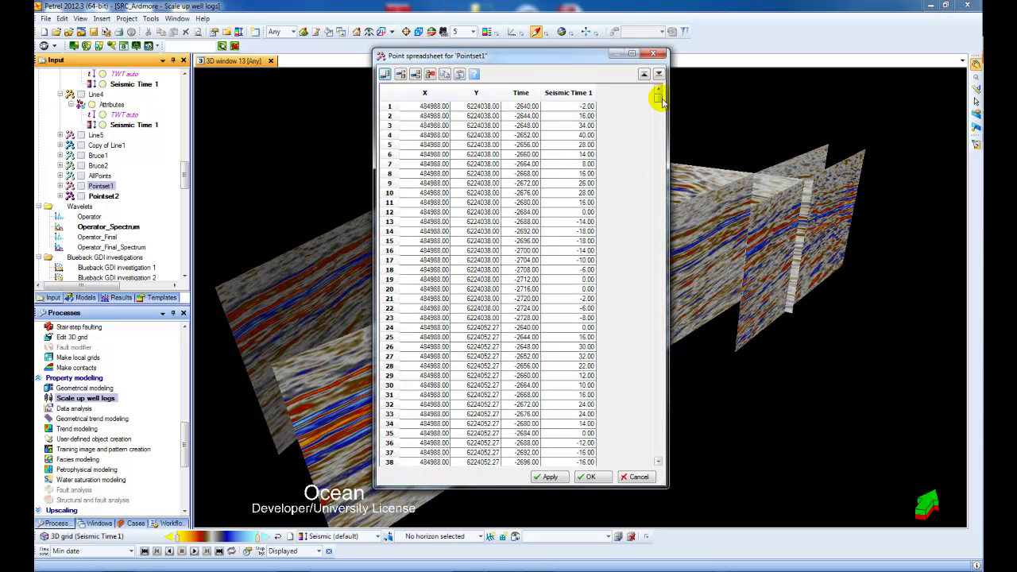
pyautogui.moveTo(657, 97); pyautogui.dragTo(645, 251)
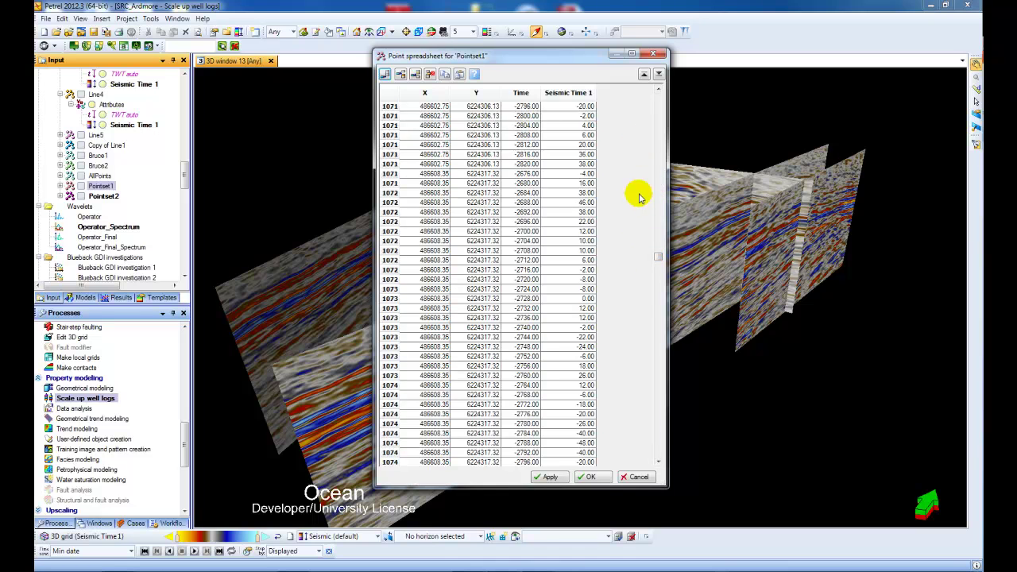
pyautogui.click(652, 53)
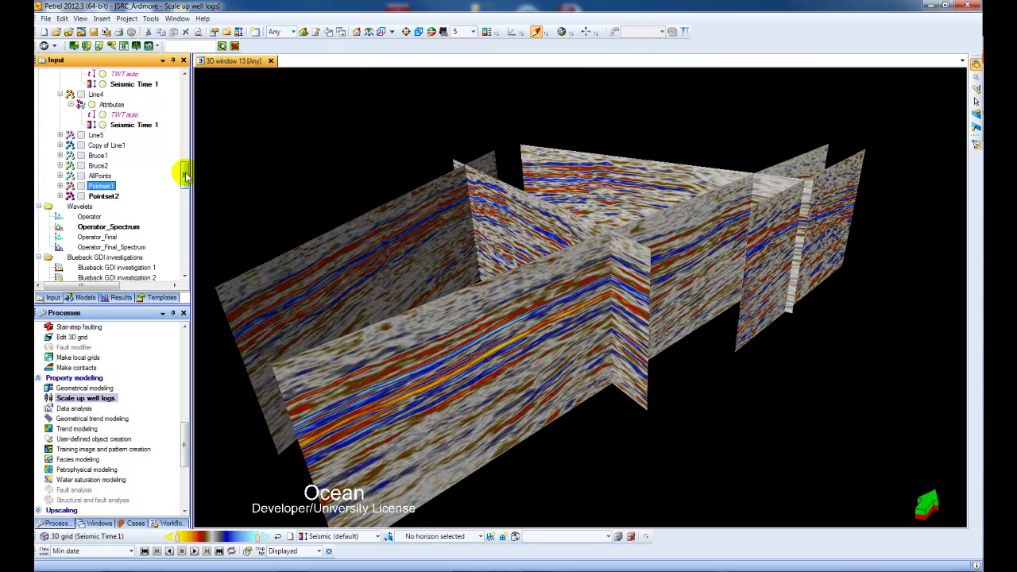
# - Show the Line1 points coloured by Seismic Time 1 in a new 3D window, orbited into perspective
pyautogui.scroll(3, 185, 160)
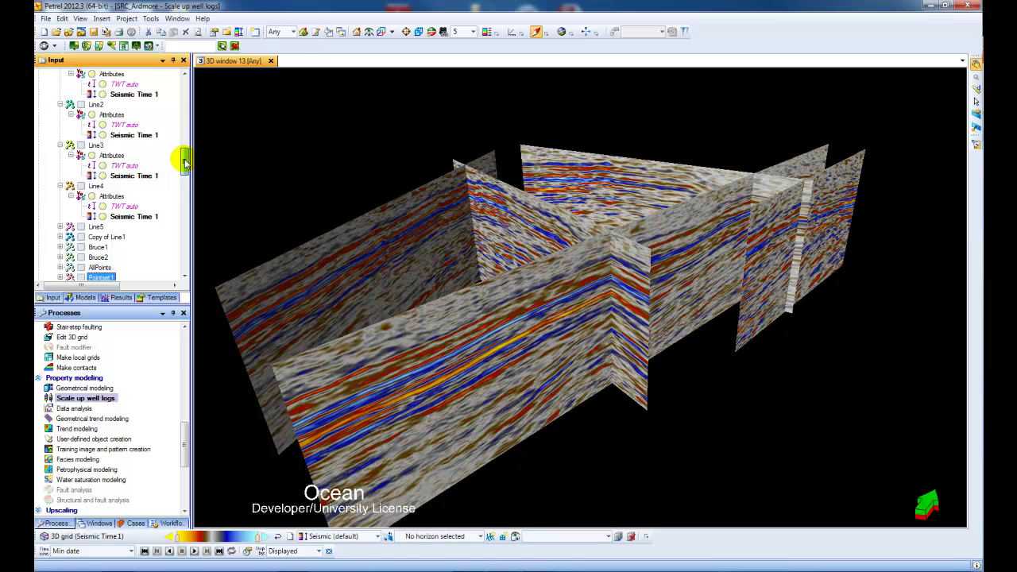
pyautogui.click(177, 18)
pyautogui.click(197, 41)
pyautogui.moveTo(183, 164); pyautogui.dragTo(185, 137)
pyautogui.click(81, 165)
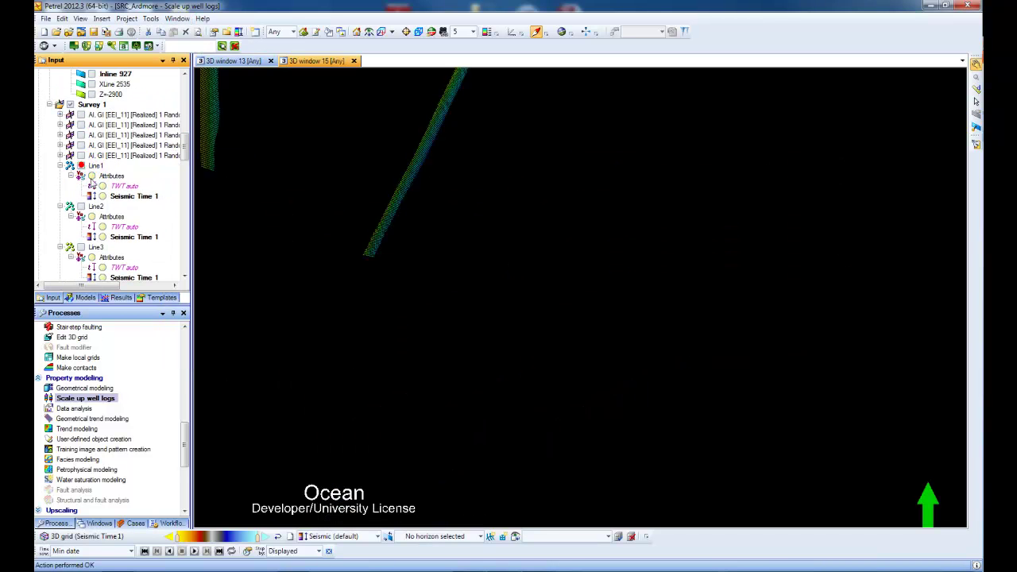
pyautogui.click(101, 195)
pyautogui.moveTo(584, 374); pyautogui.dragTo(586, 212)
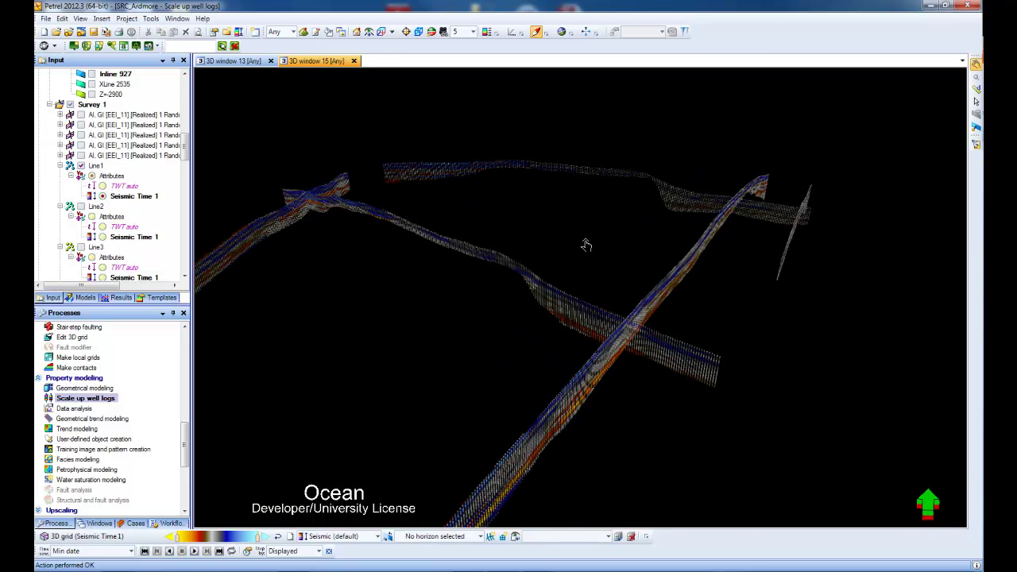
pyautogui.moveTo(538, 274); pyautogui.dragTo(611, 283)
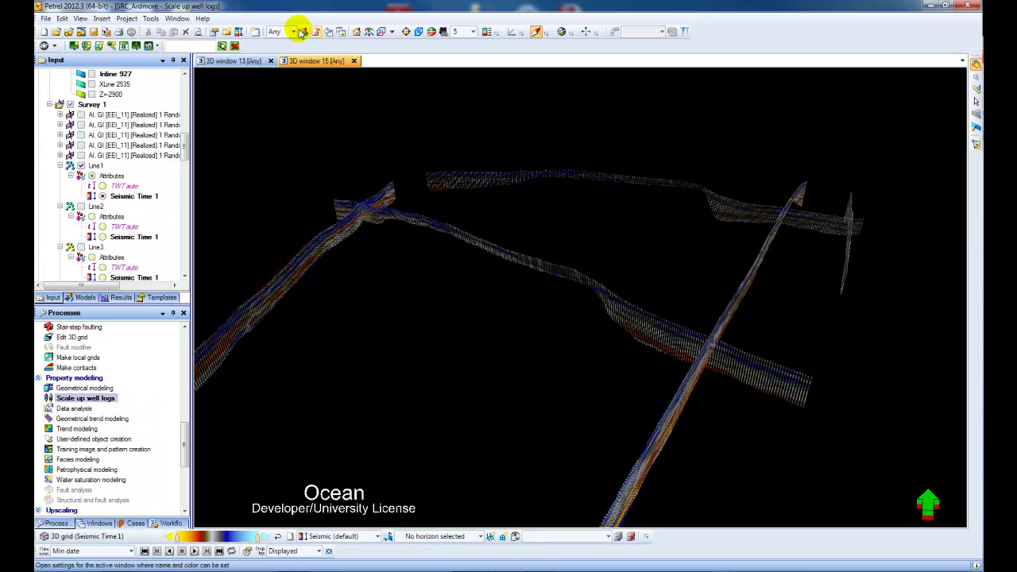
# - Display the New model grid's Top, Mid and Base skeleton in a new 3D window, viewed obliquely
pyautogui.click(178, 18)
pyautogui.click(205, 44)
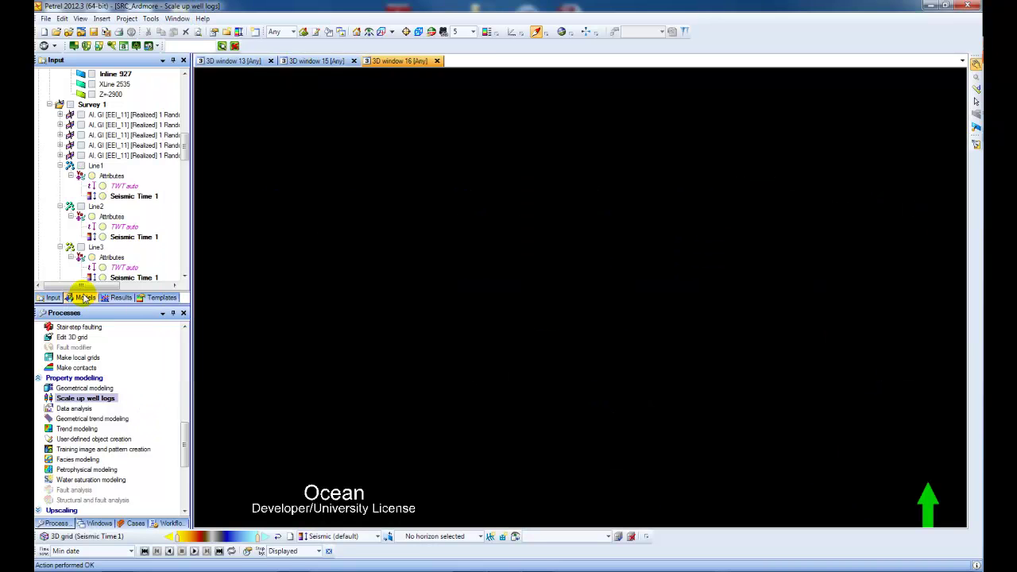
pyautogui.click(85, 297)
pyautogui.click(82, 89)
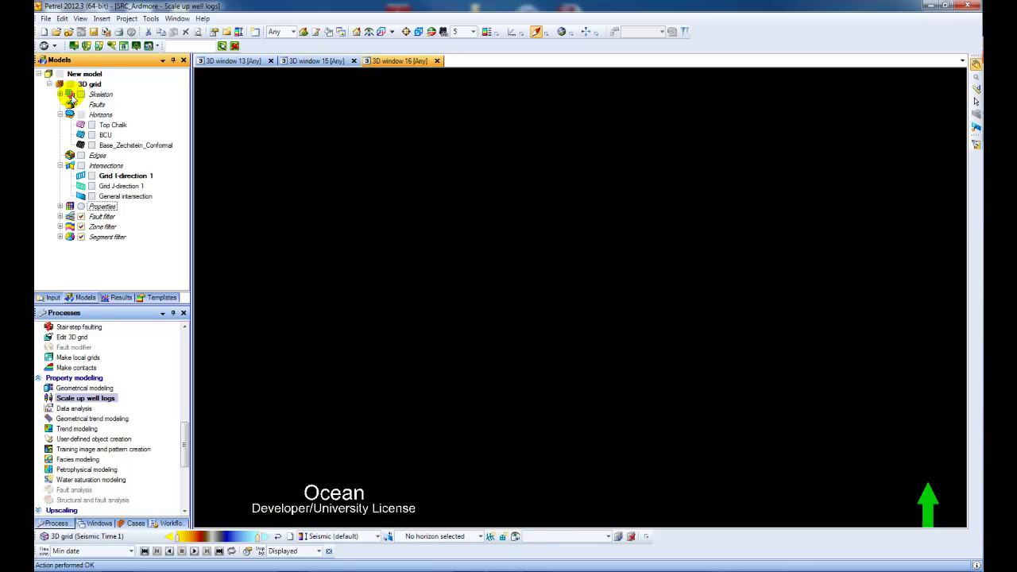
pyautogui.click(60, 93)
pyautogui.click(92, 104)
pyautogui.click(91, 115)
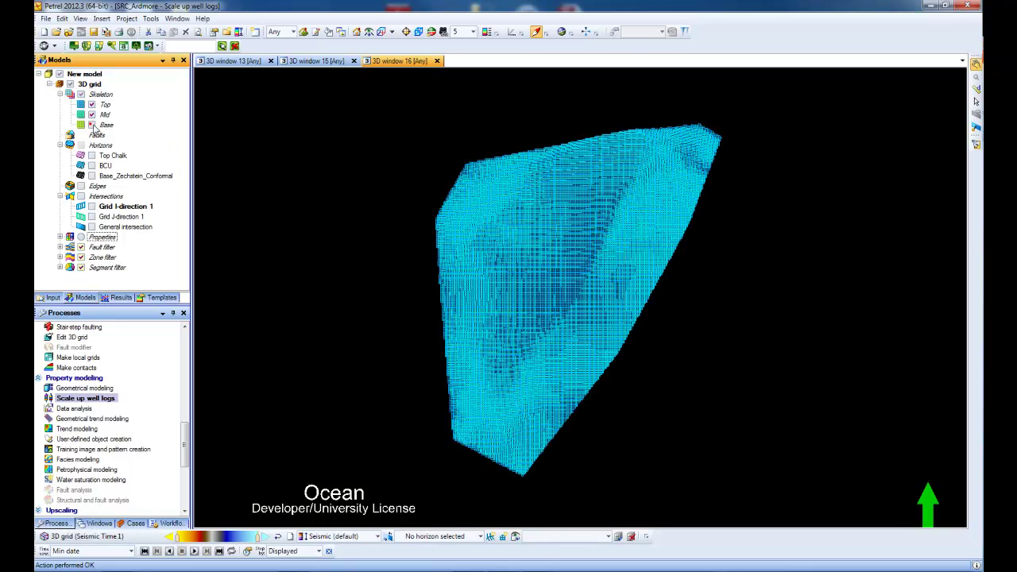
pyautogui.click(91, 125)
pyautogui.moveTo(525, 278); pyautogui.dragTo(543, 209)
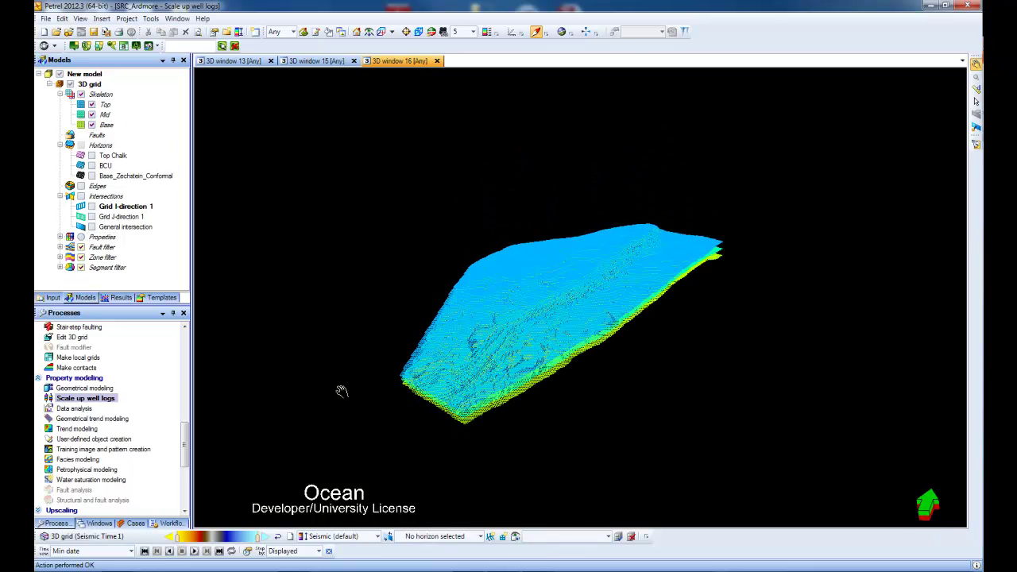
pyautogui.scroll(-5, 179, 433)
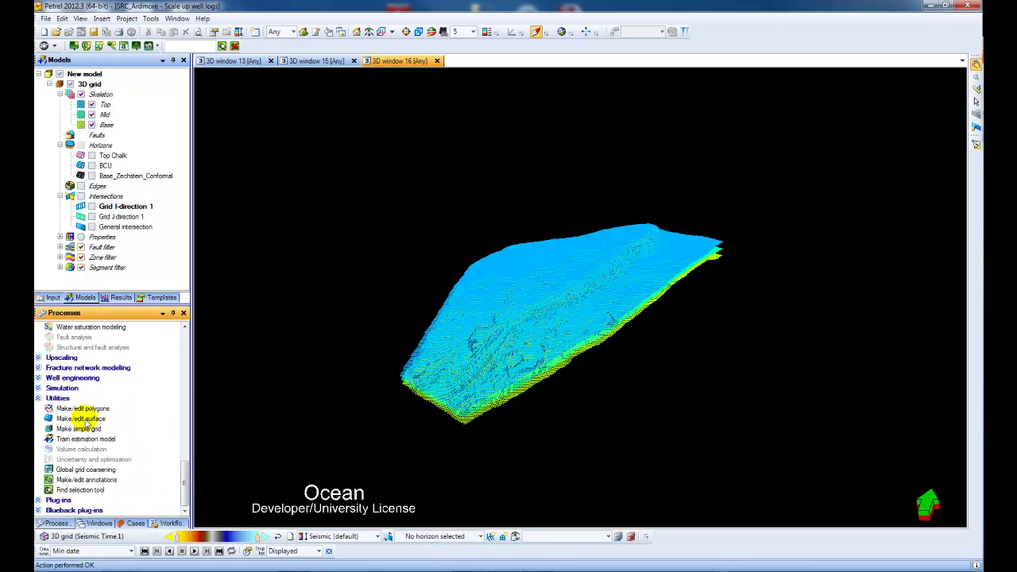
pyautogui.click(79, 429)
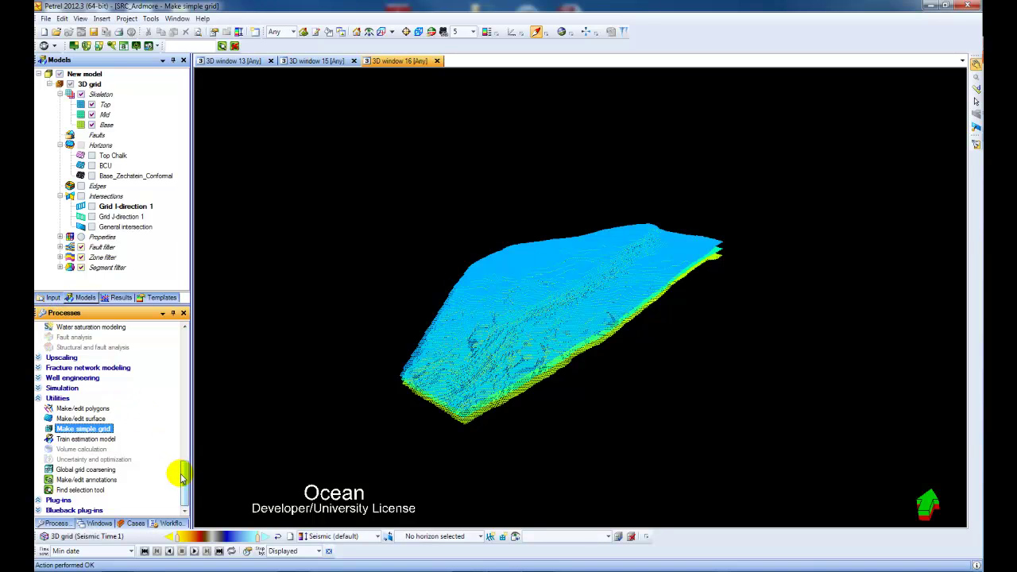
pyautogui.moveTo(179, 477); pyautogui.dragTo(186, 428)
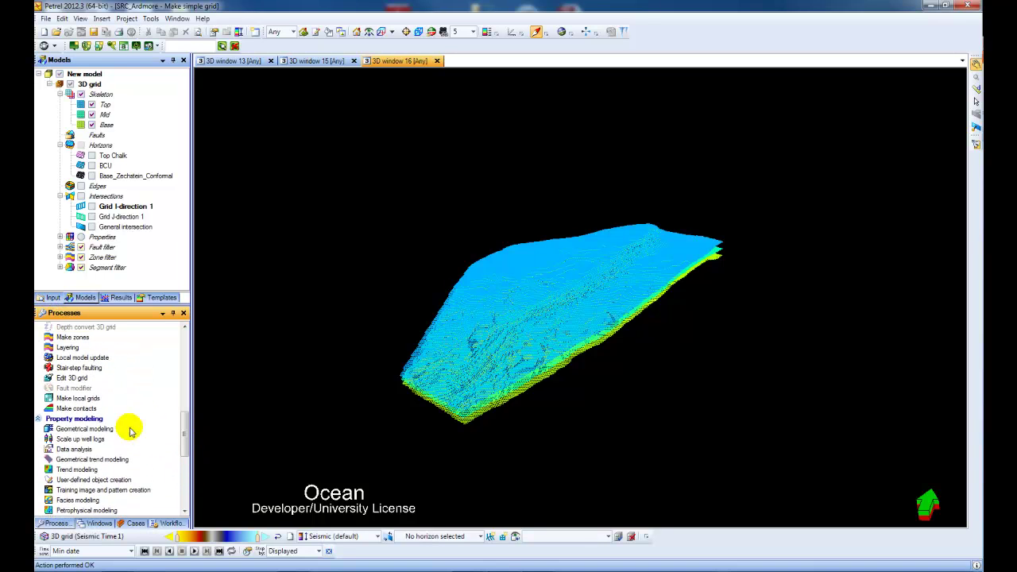
# - Run Scale up well logs on point attributes, using Line1's Seismic Time 1 as input
pyautogui.doubleClick(84, 440)
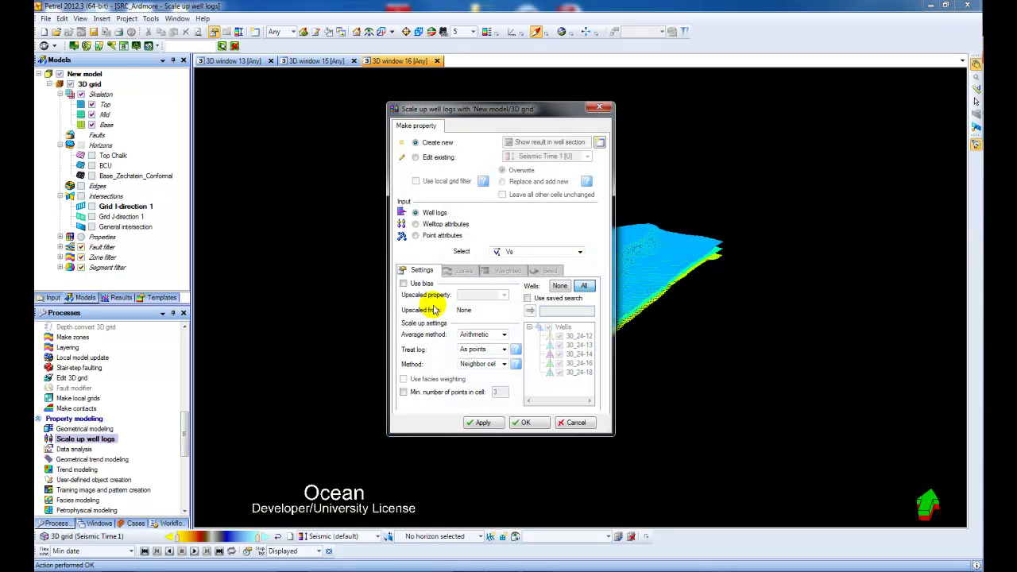
pyautogui.moveTo(467, 104); pyautogui.dragTo(518, 83)
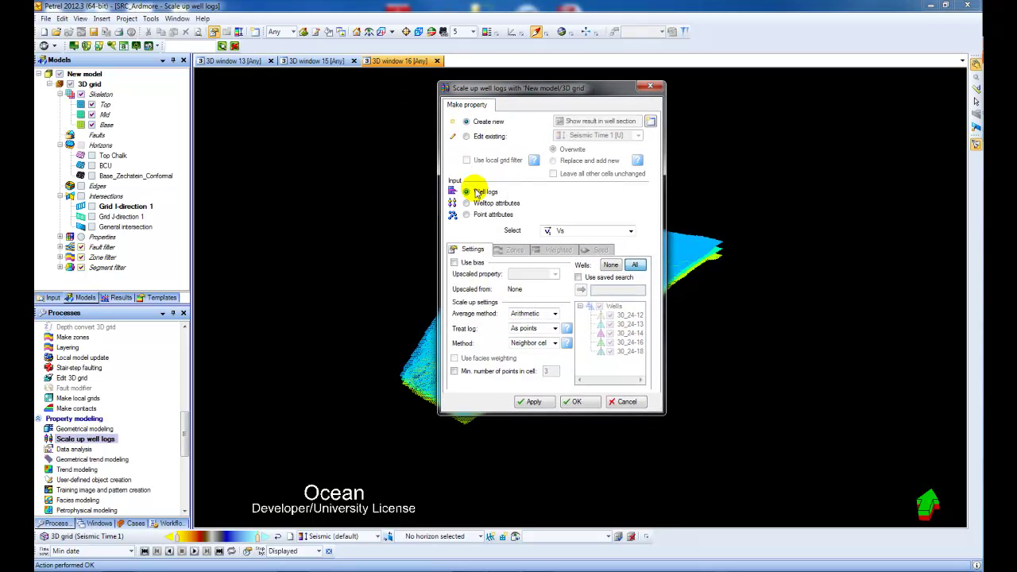
pyautogui.click(492, 218)
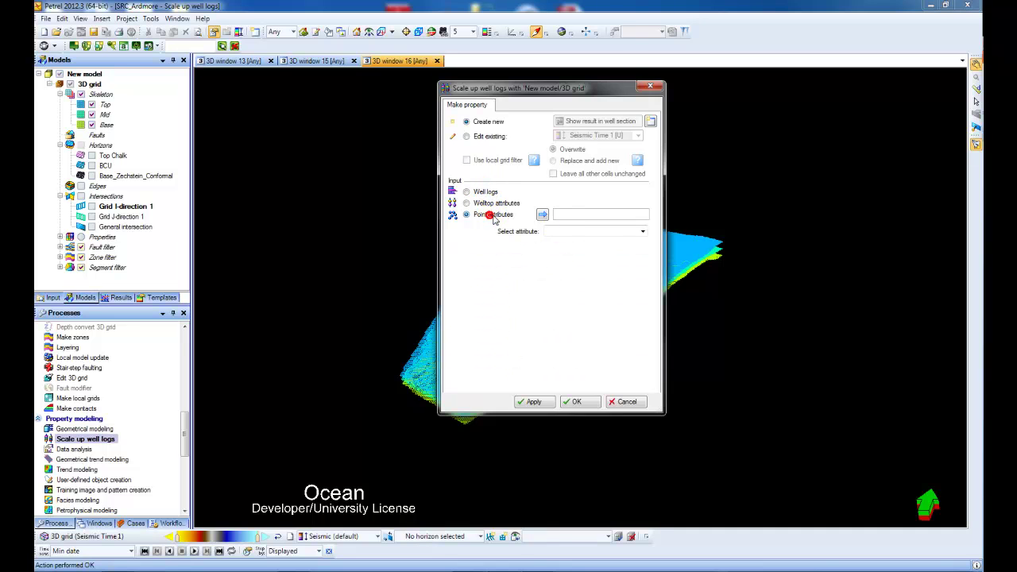
pyautogui.click(51, 298)
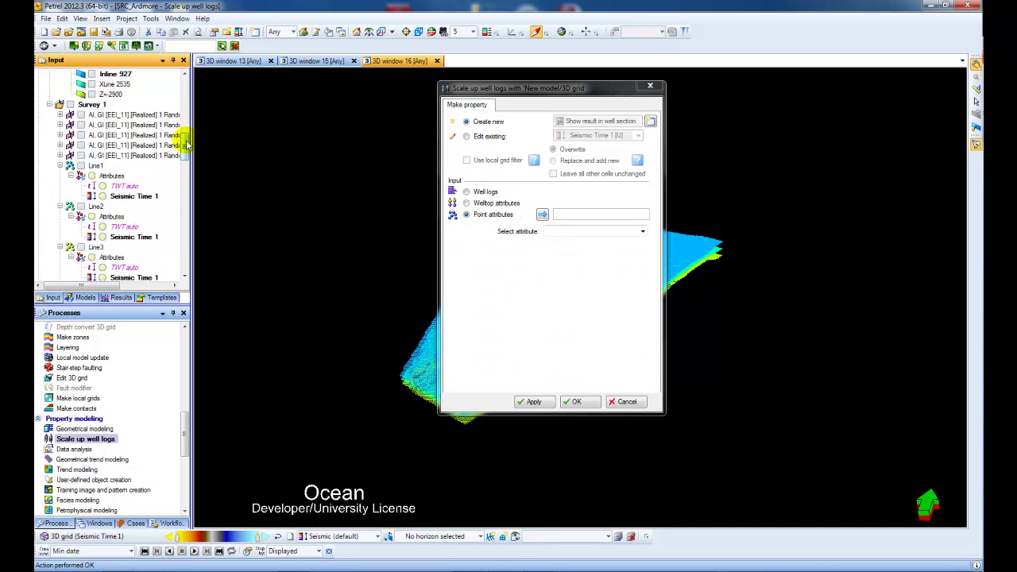
pyautogui.scroll(-2, 182, 139)
pyautogui.click(132, 145)
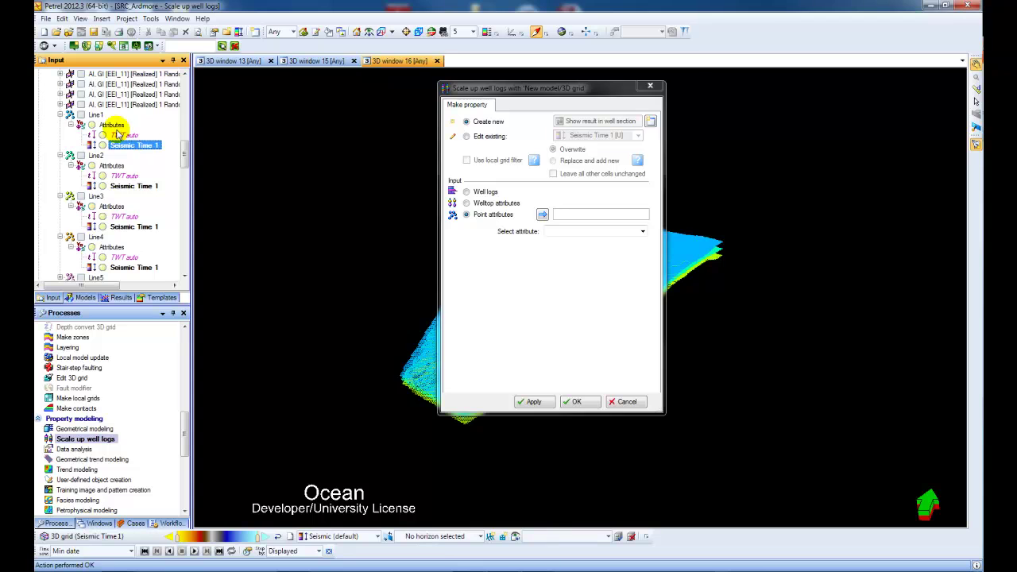
pyautogui.click(96, 115)
pyautogui.click(543, 215)
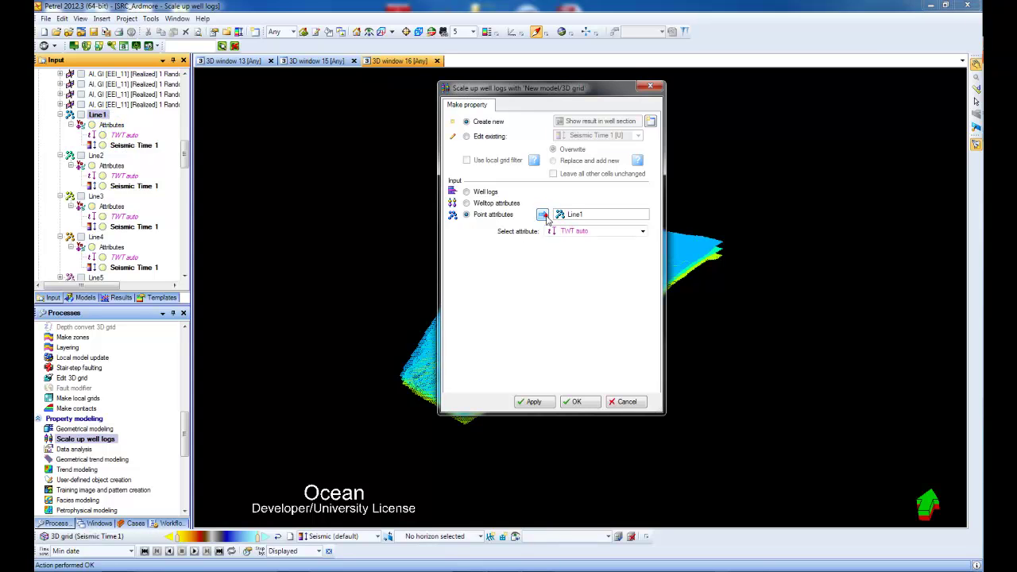
pyautogui.click(642, 231)
pyautogui.click(588, 249)
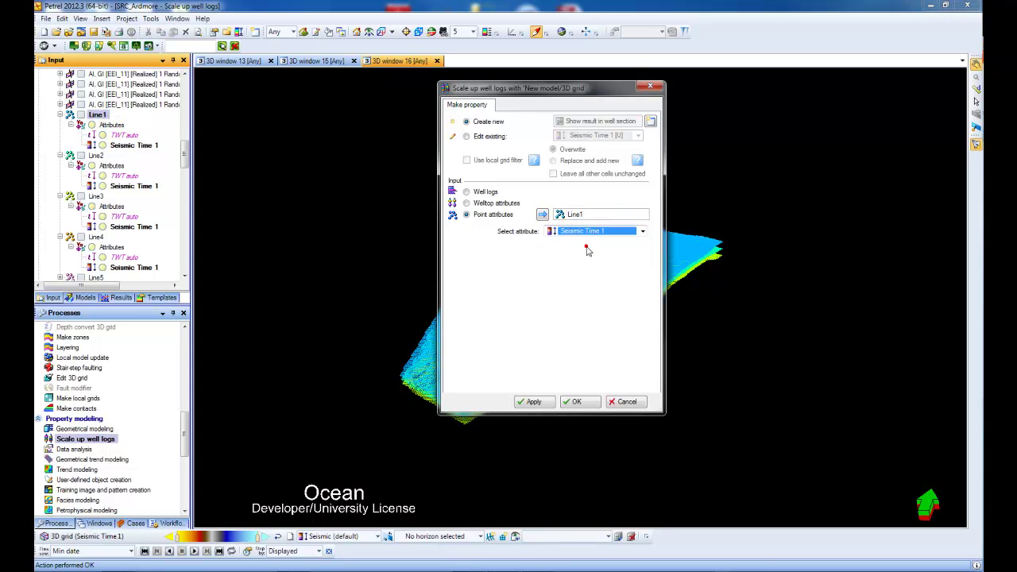
pyautogui.click(532, 400)
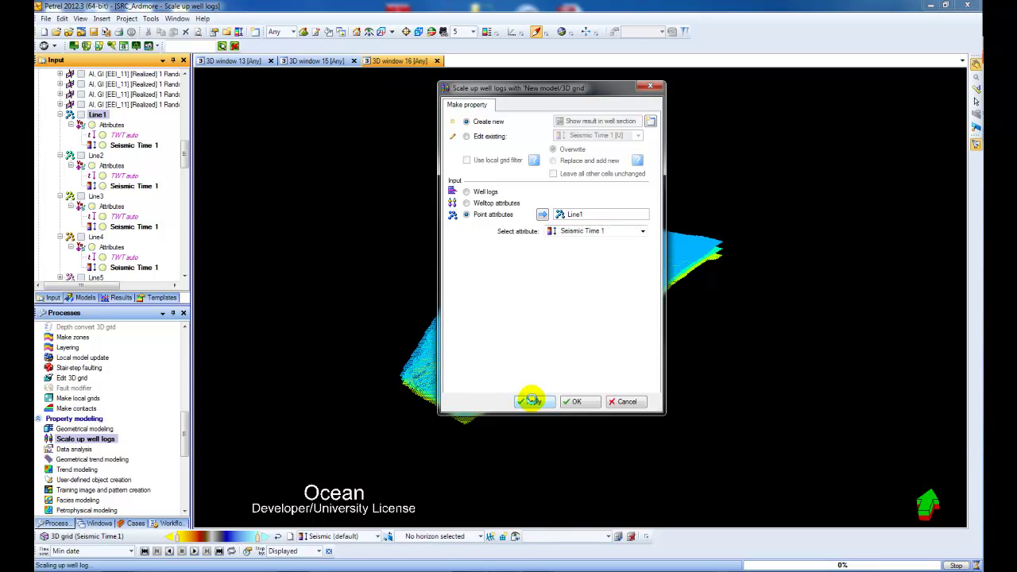
pyautogui.click(624, 402)
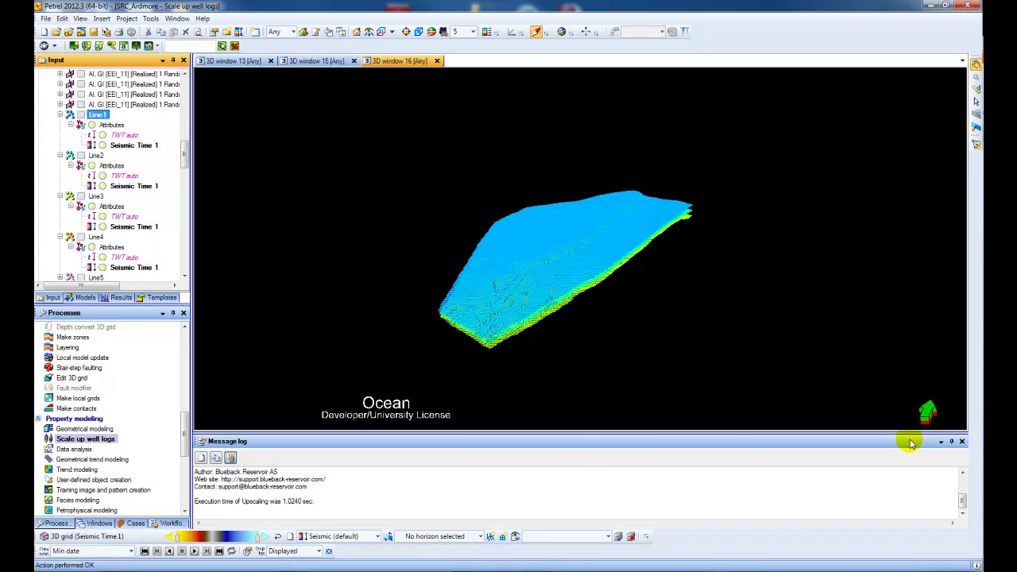
# - Close the message log, open Petrophysical modeling, and review its Gaussian random function simulation settings
pyautogui.click(961, 441)
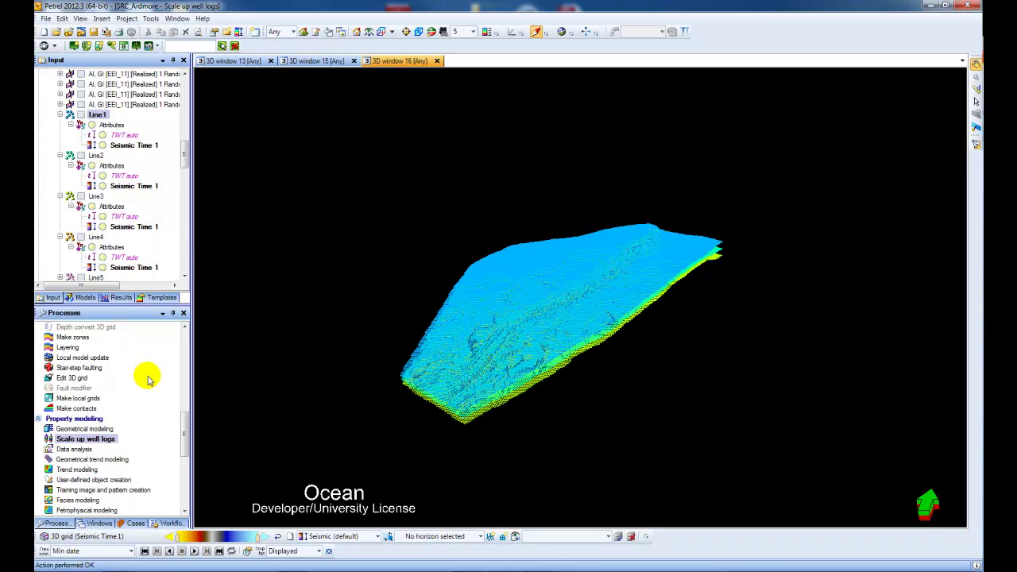
pyautogui.moveTo(189, 433); pyautogui.dragTo(184, 445)
pyautogui.doubleClick(94, 480)
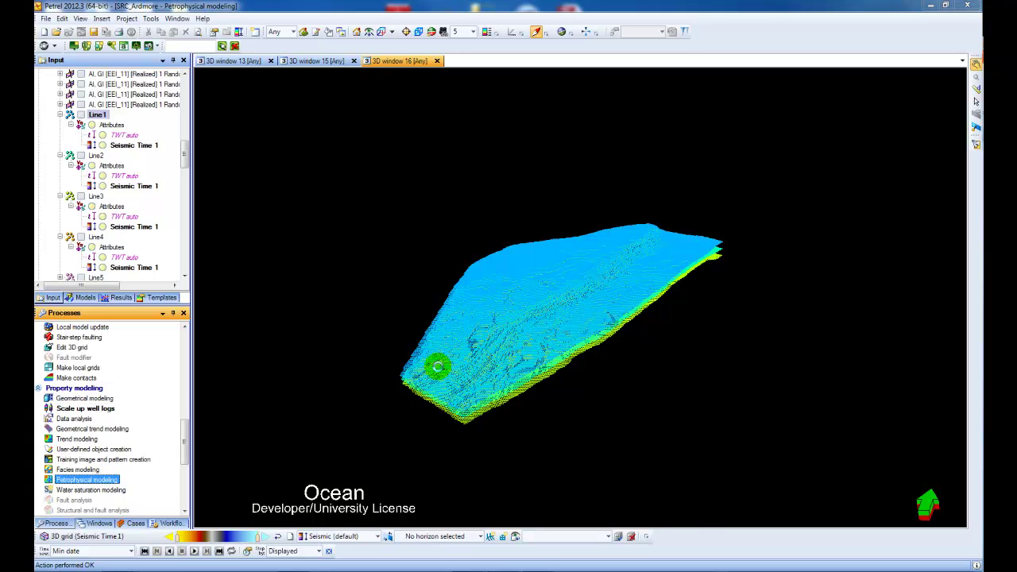
pyautogui.moveTo(585, 73); pyautogui.dragTo(624, 52)
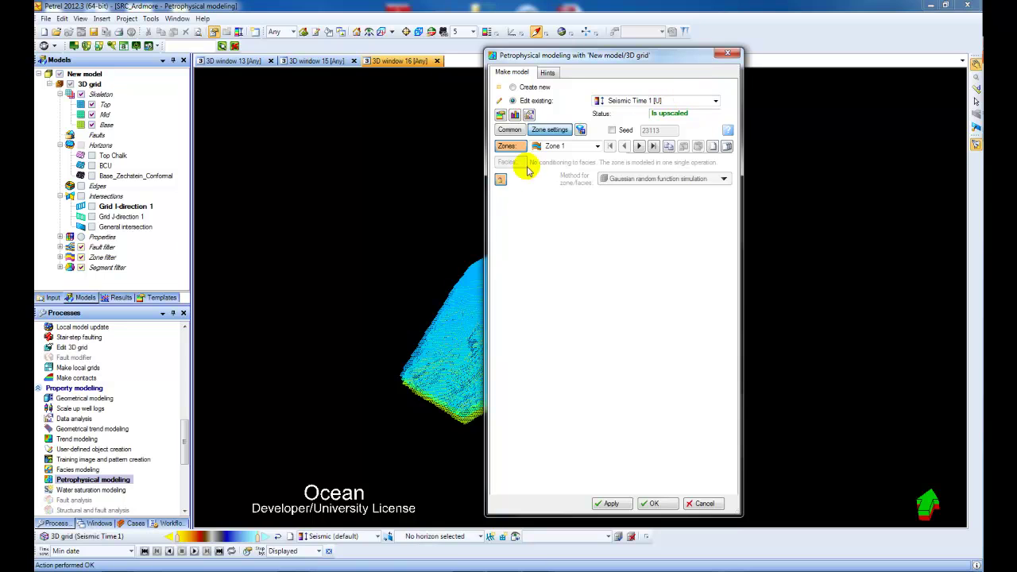
pyautogui.click(500, 179)
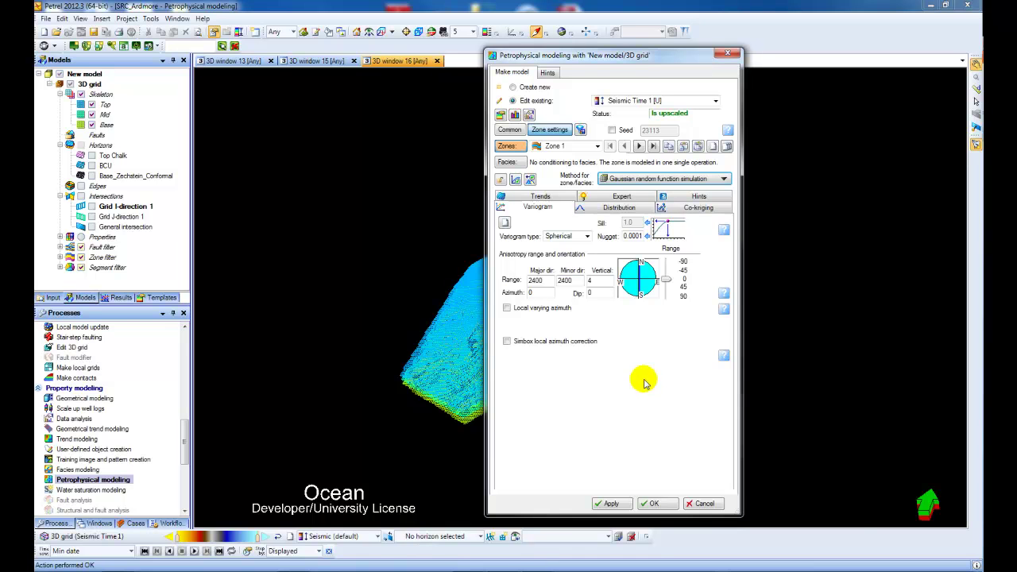
pyautogui.click(702, 504)
# - Display Seismic Time 1 [U] on the grid in new 3D window 17, then open Properties settings
pyautogui.click(176, 18)
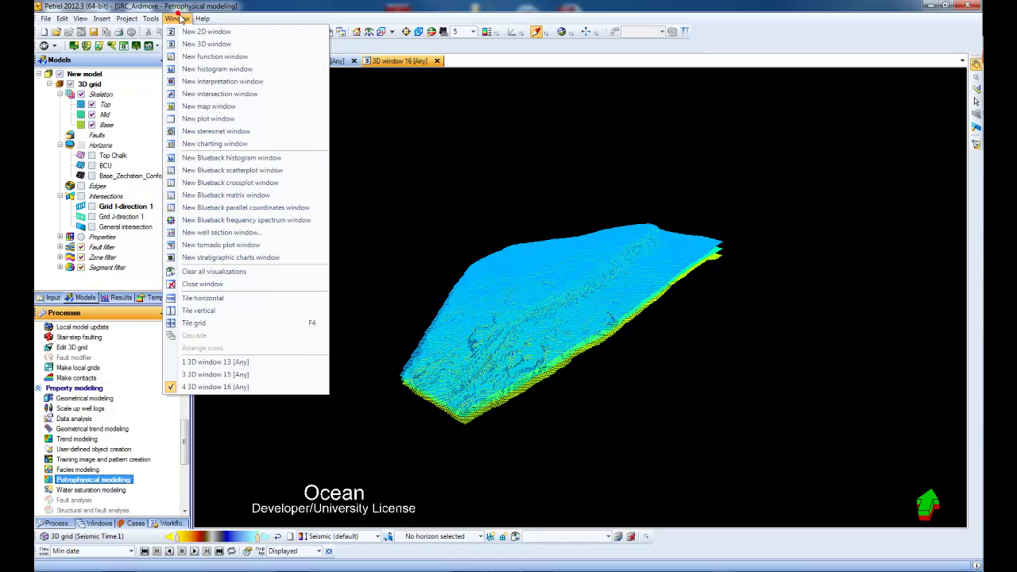
pyautogui.click(191, 44)
pyautogui.click(59, 237)
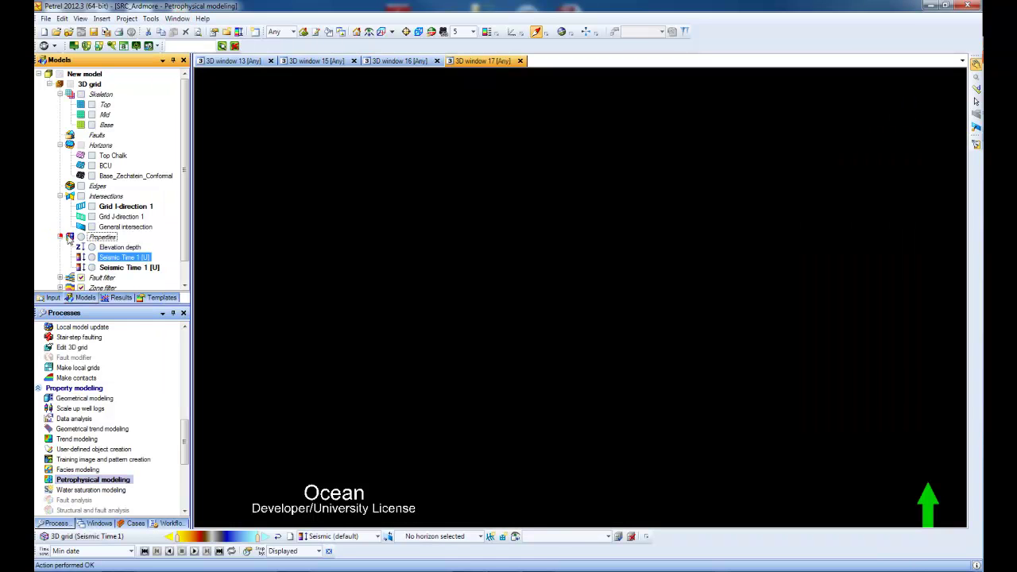
pyautogui.click(89, 256)
pyautogui.click(91, 237)
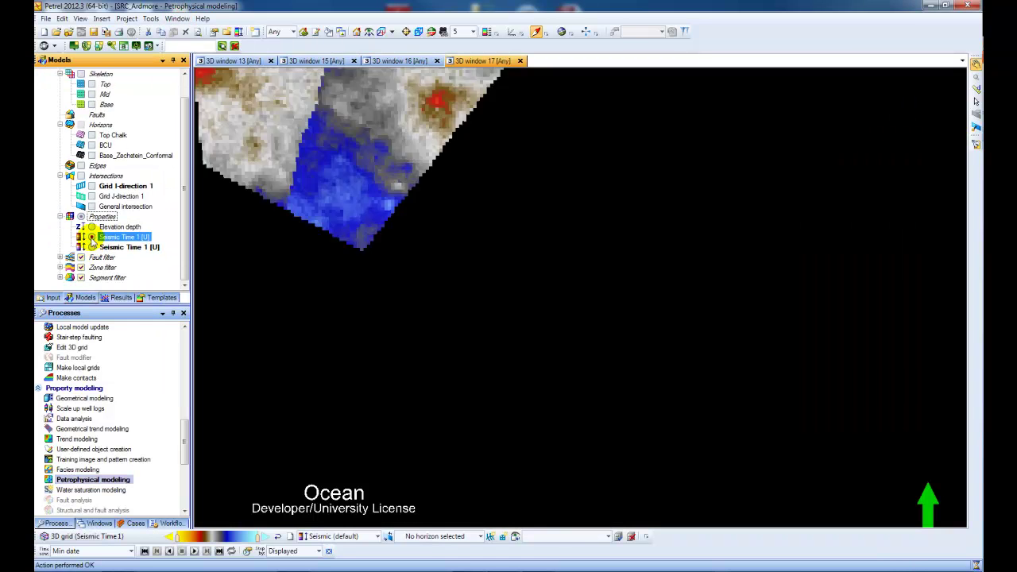
pyautogui.moveTo(618, 354); pyautogui.dragTo(569, 172)
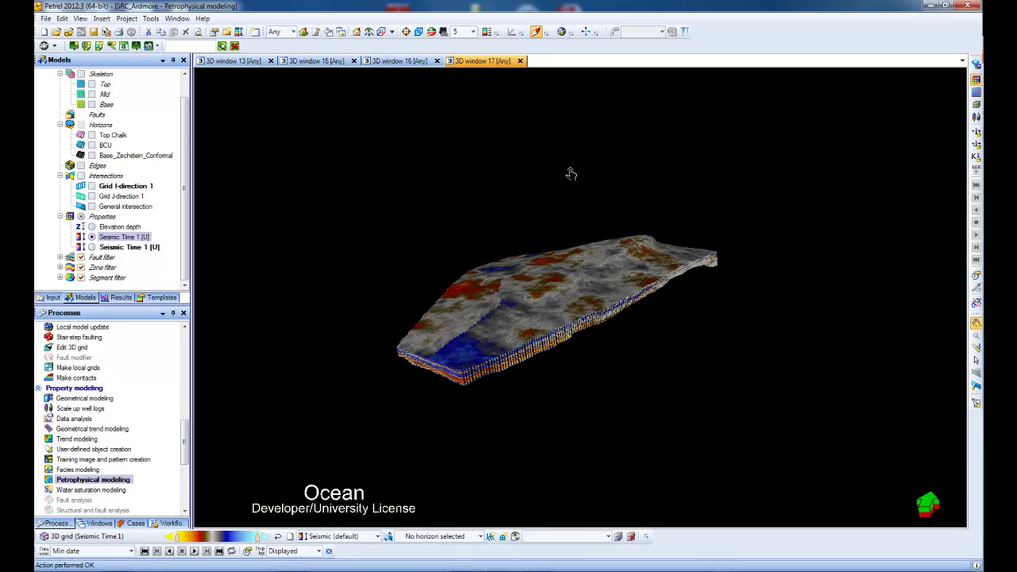
pyautogui.scroll(8, 572, 182)
pyautogui.moveTo(638, 282); pyautogui.dragTo(718, 270)
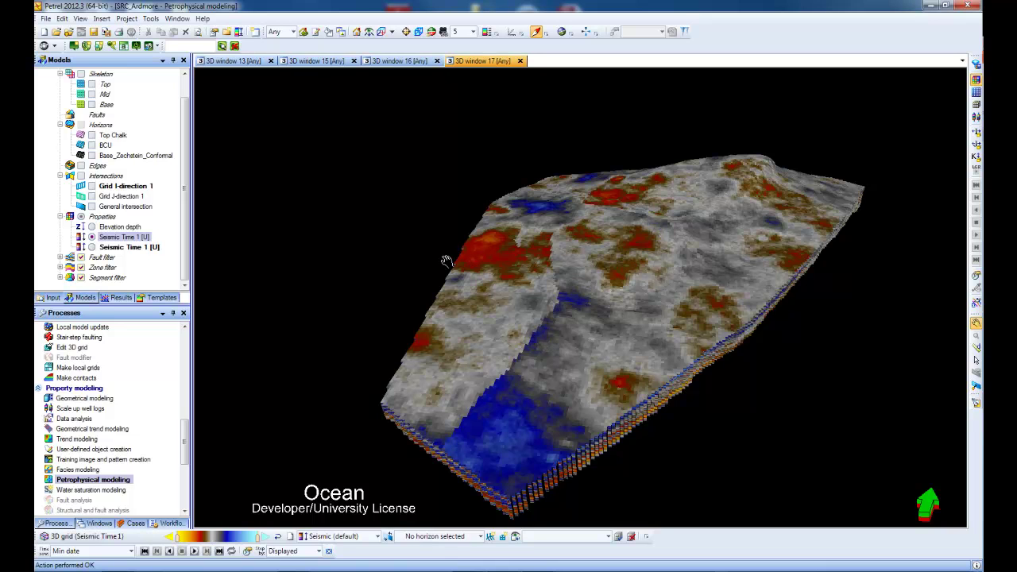
pyautogui.click(185, 227)
pyautogui.doubleClick(105, 217)
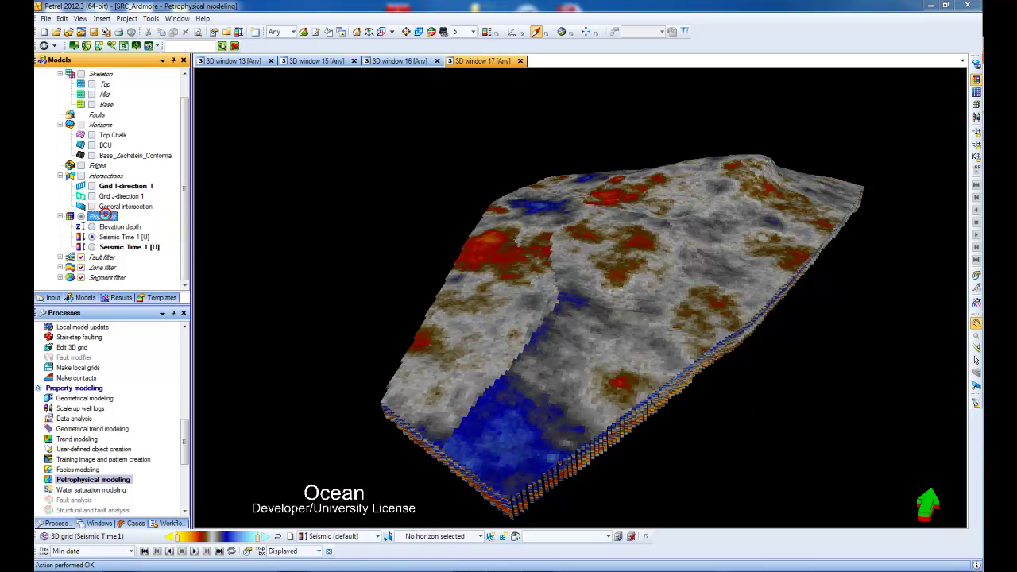
# - Close the Properties settings and choose Make seismic cube for Seismic Time 1 [U]
pyautogui.click(493, 103)
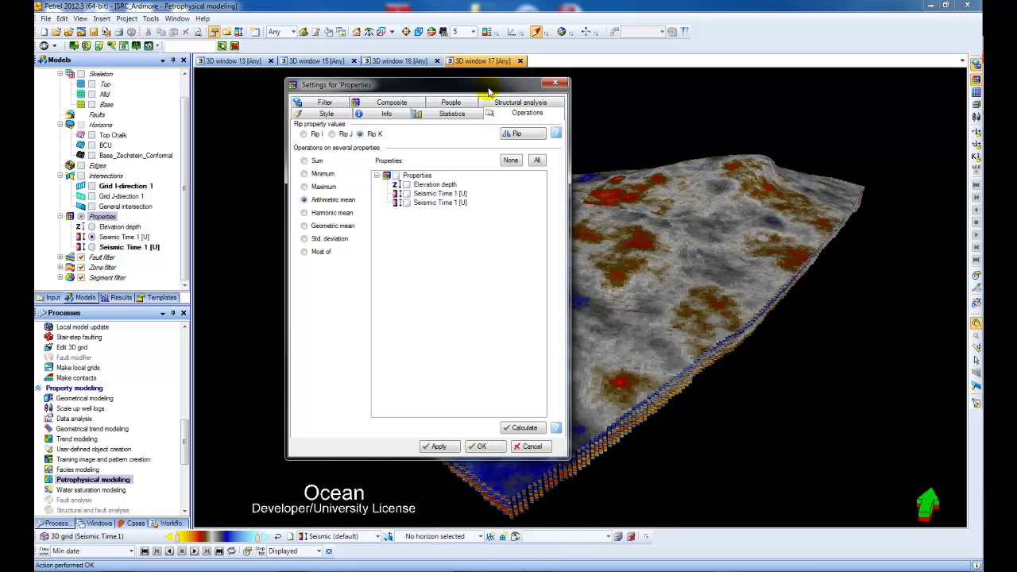
pyautogui.click(555, 83)
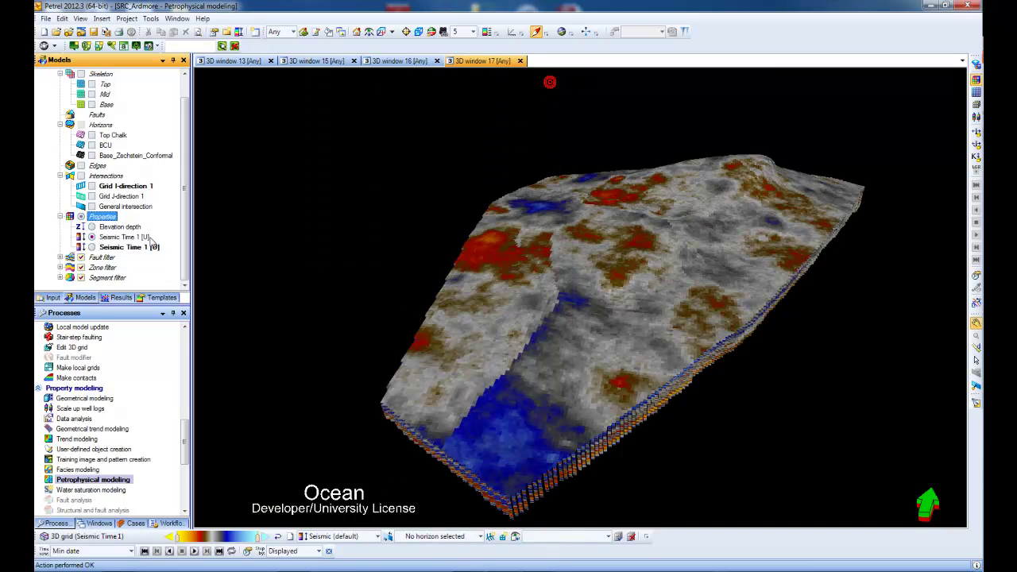
pyautogui.click(118, 237)
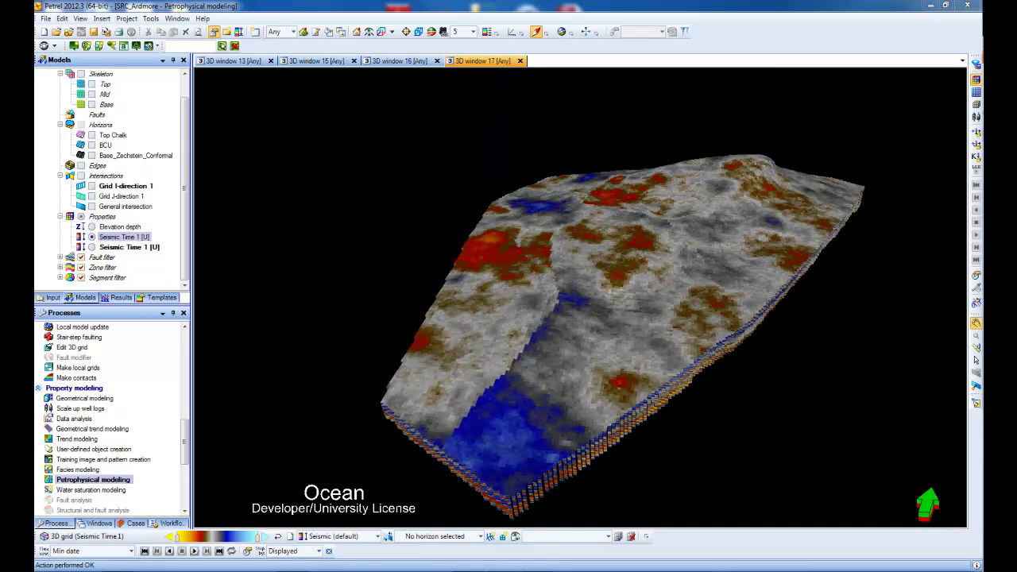
pyautogui.moveTo(937, 148); pyautogui.dragTo(630, 112)
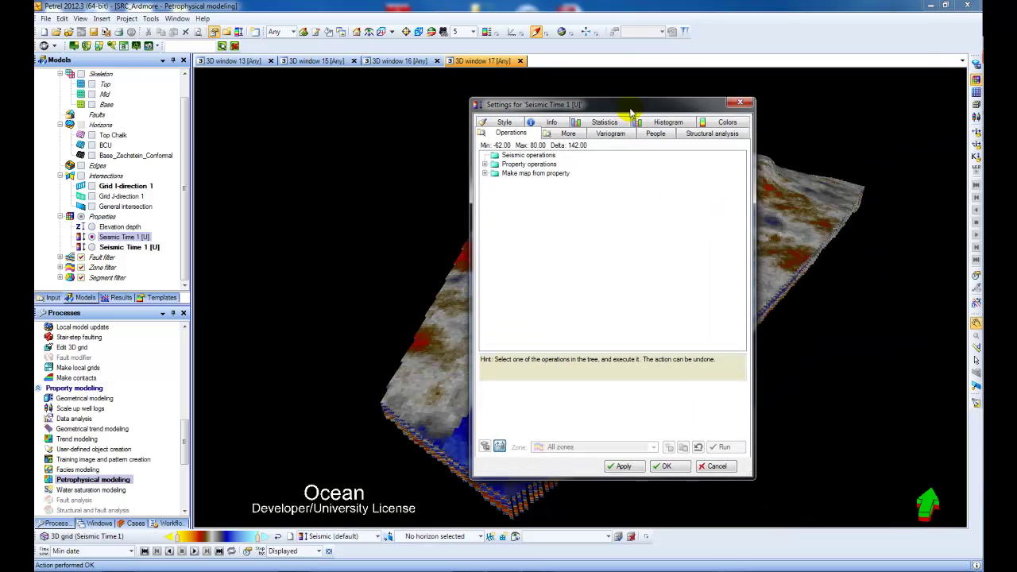
pyautogui.click(485, 165)
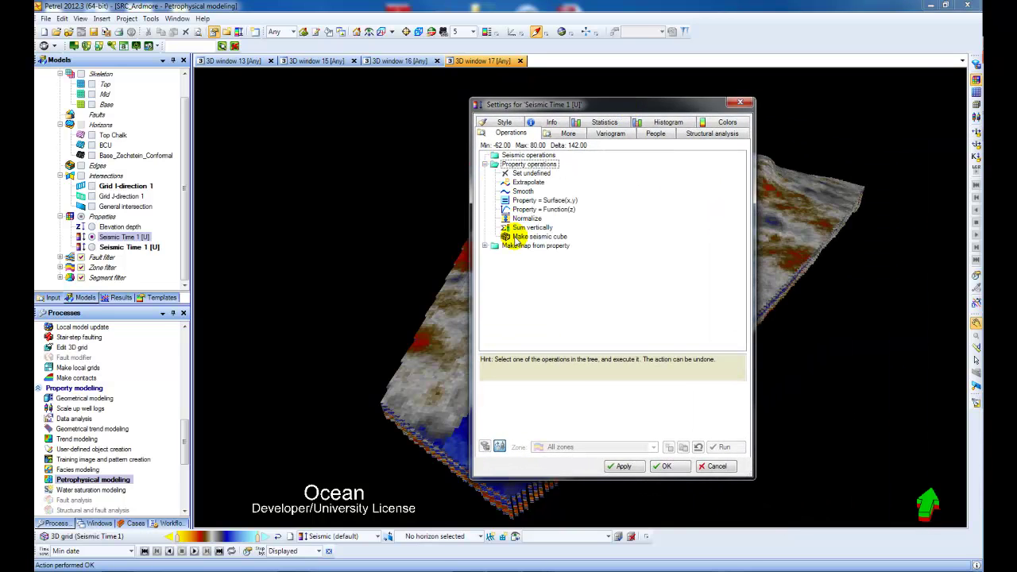
pyautogui.click(545, 237)
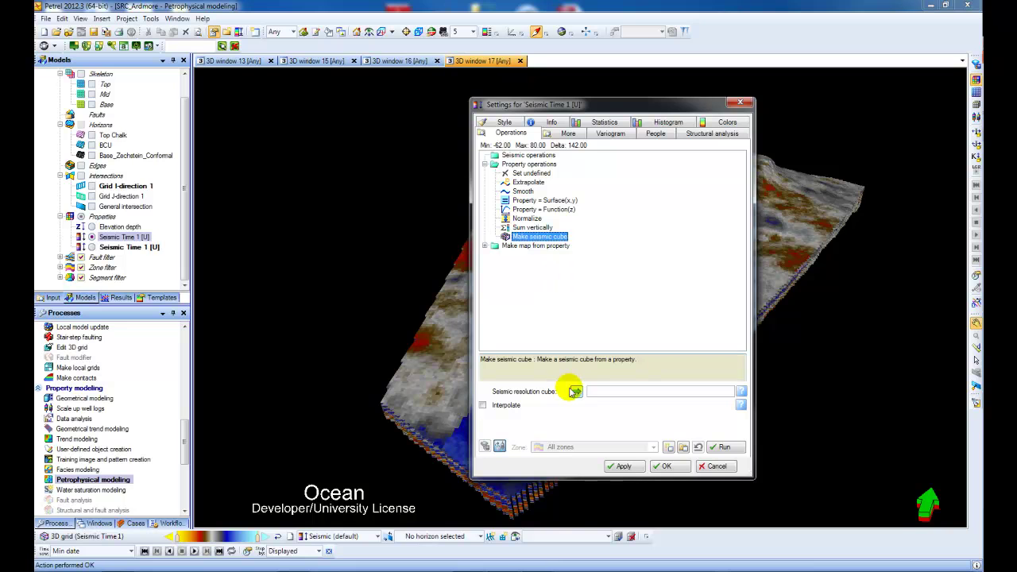
# - Set 3D grid (Seismic Time 1) as resolution cube, enable Interpolate, then cancel
pyautogui.click(51, 297)
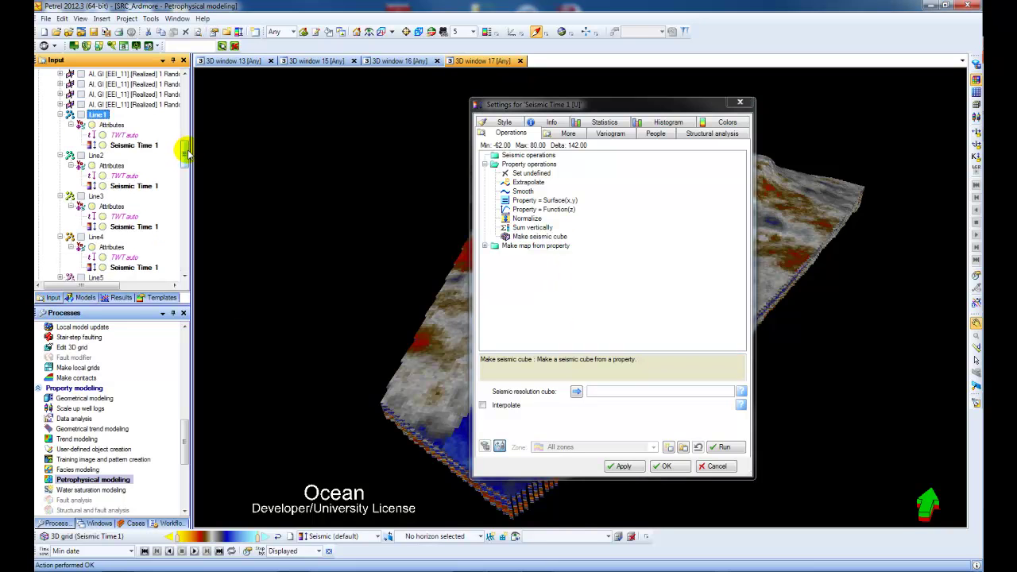
pyautogui.moveTo(187, 152); pyautogui.dragTo(185, 136)
pyautogui.click(142, 157)
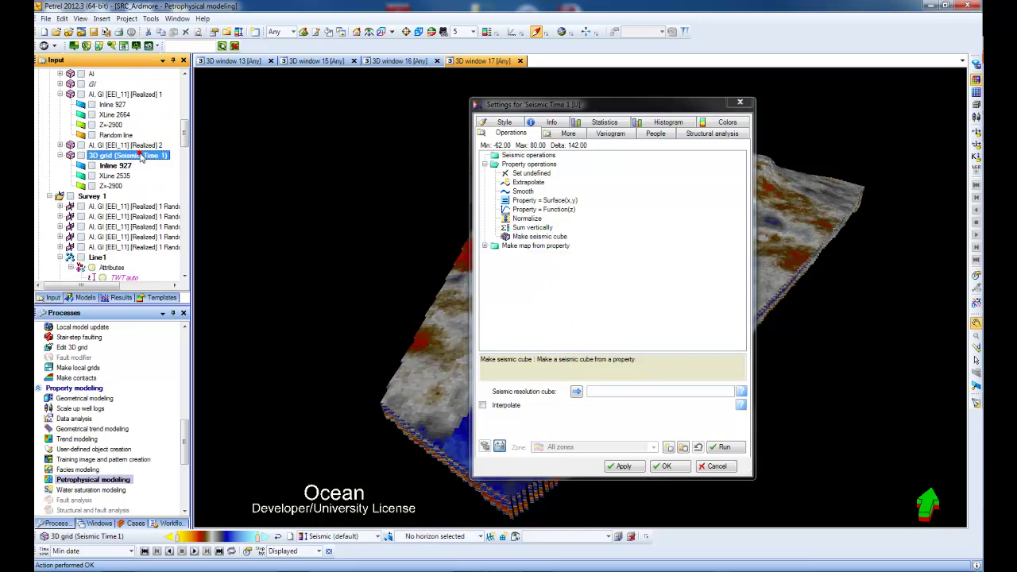
pyautogui.click(576, 391)
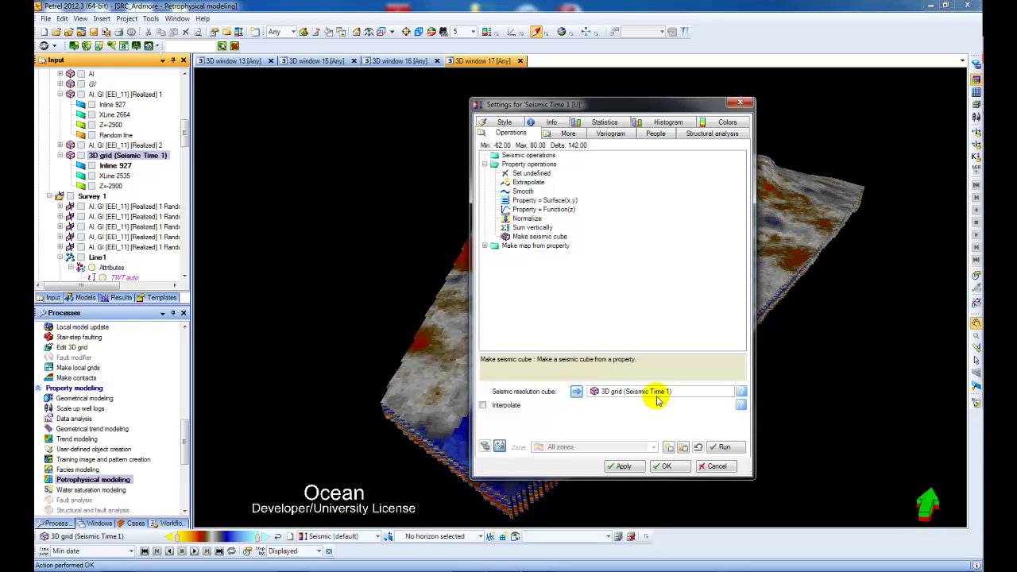
pyautogui.moveTo(186, 126); pyautogui.dragTo(187, 163)
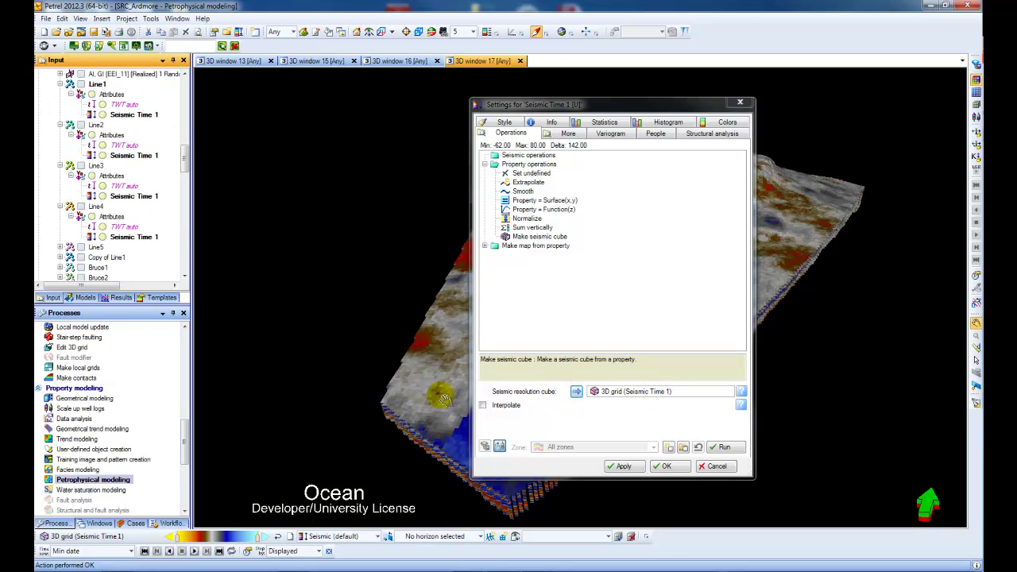
pyautogui.click(495, 406)
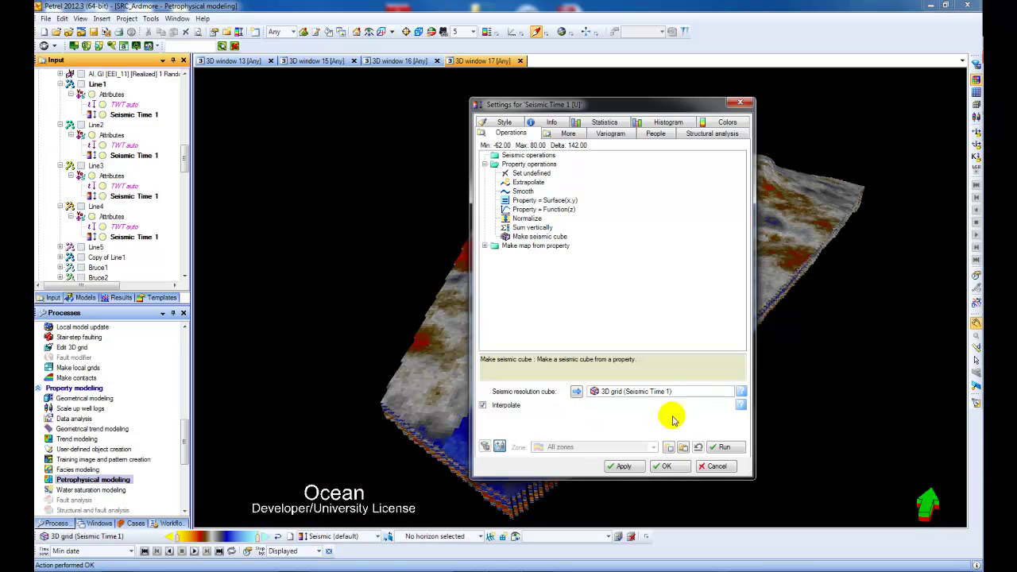
pyautogui.click(716, 467)
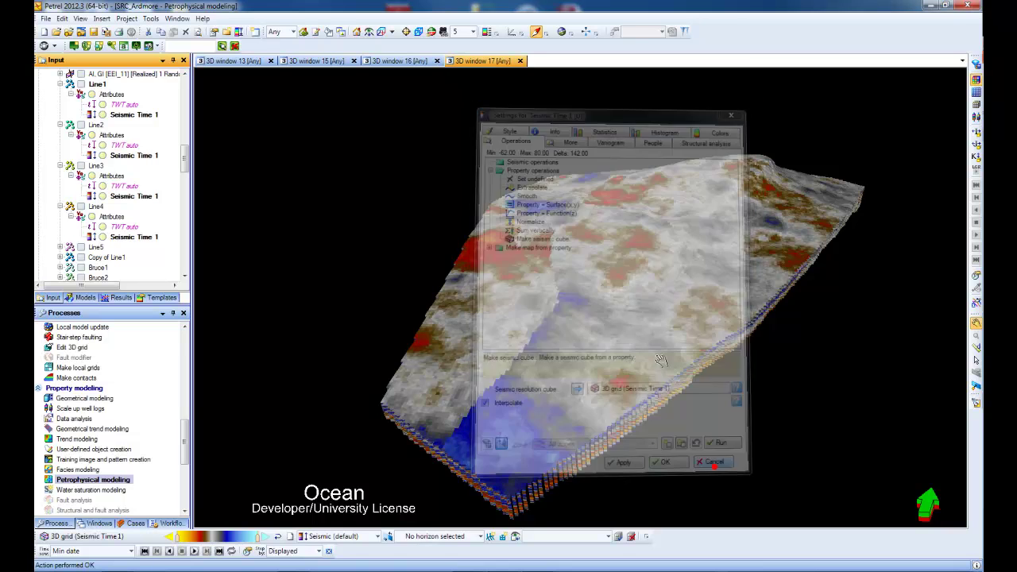
# - Show inline 927, crossline 2535 and the Z=2900 slice of the cube in a new 3D window
pyautogui.click(178, 17)
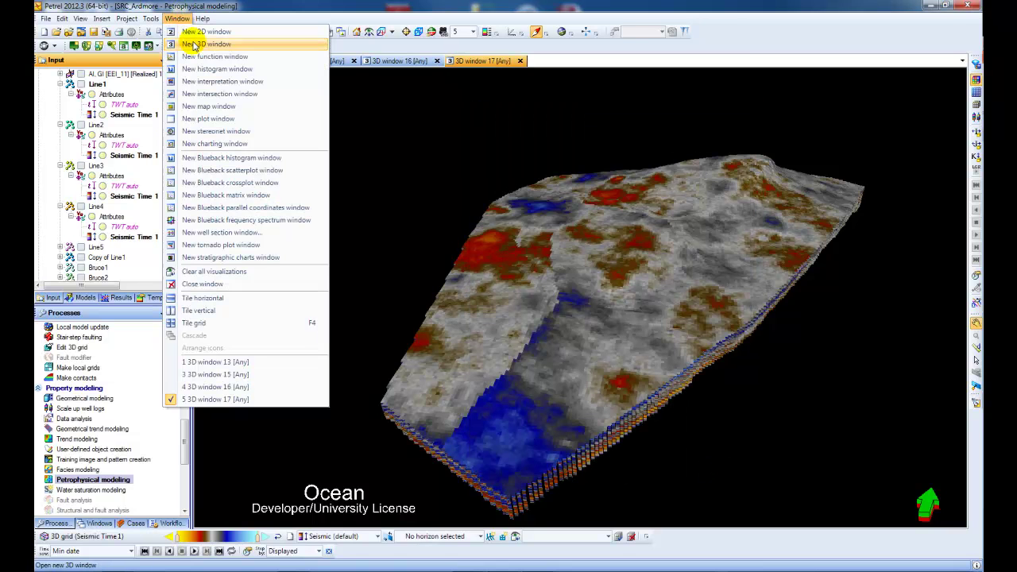
pyautogui.click(193, 44)
pyautogui.scroll(1, 186, 160)
pyautogui.moveTo(186, 160); pyautogui.dragTo(188, 132)
pyautogui.click(91, 175)
pyautogui.click(91, 185)
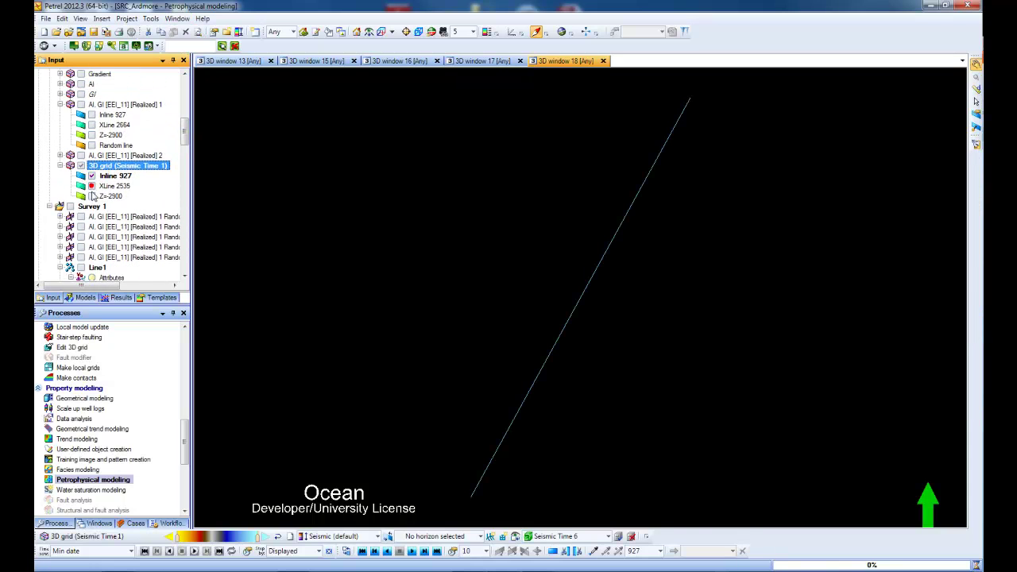
pyautogui.click(91, 195)
pyautogui.moveTo(670, 386); pyautogui.dragTo(660, 298)
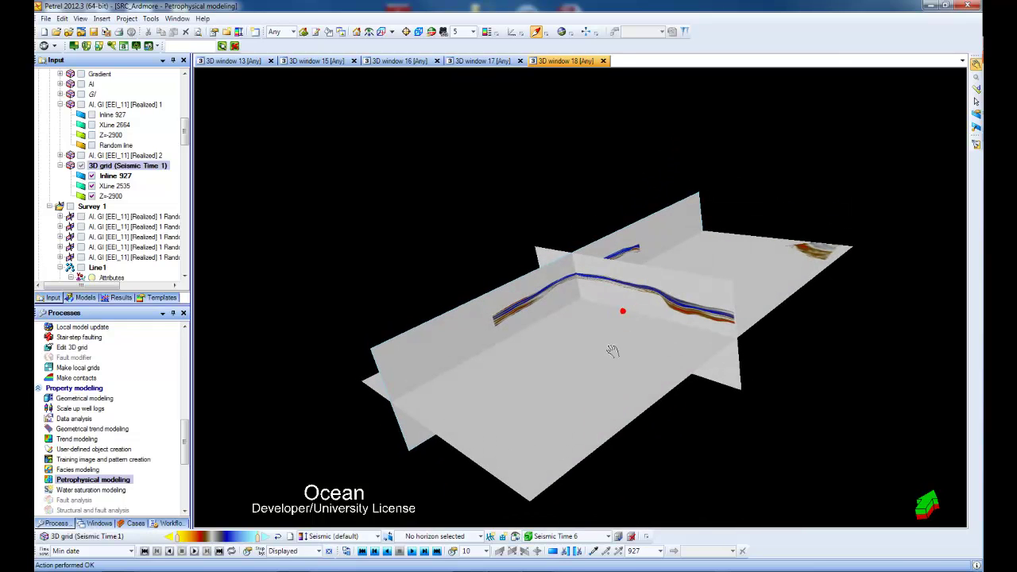
# - Slide and then hide the time slice, zoom in, and move the inline section to 884
pyautogui.press('Escape')
pyautogui.moveTo(612, 350); pyautogui.dragTo(587, 338)
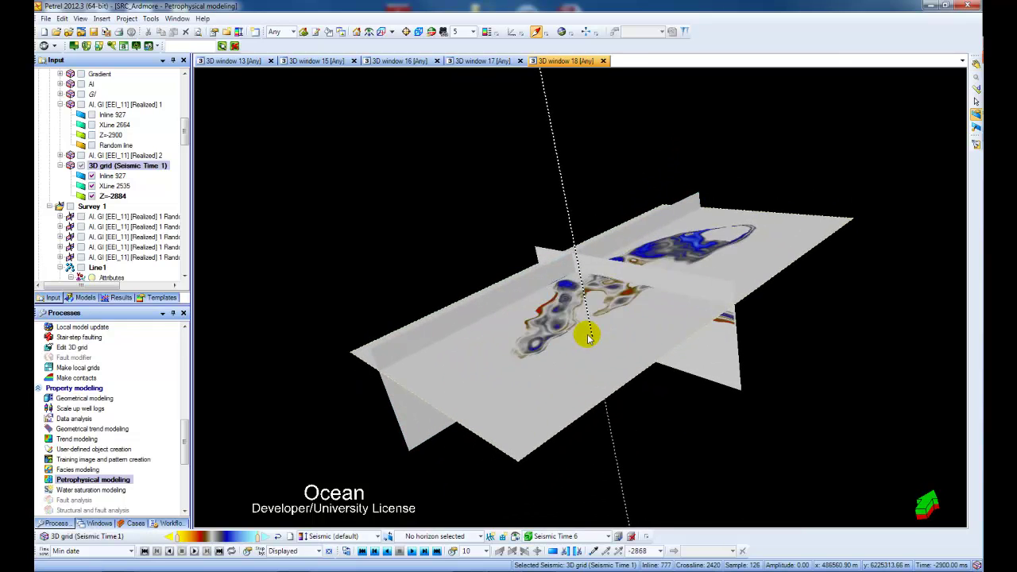
pyautogui.click(92, 196)
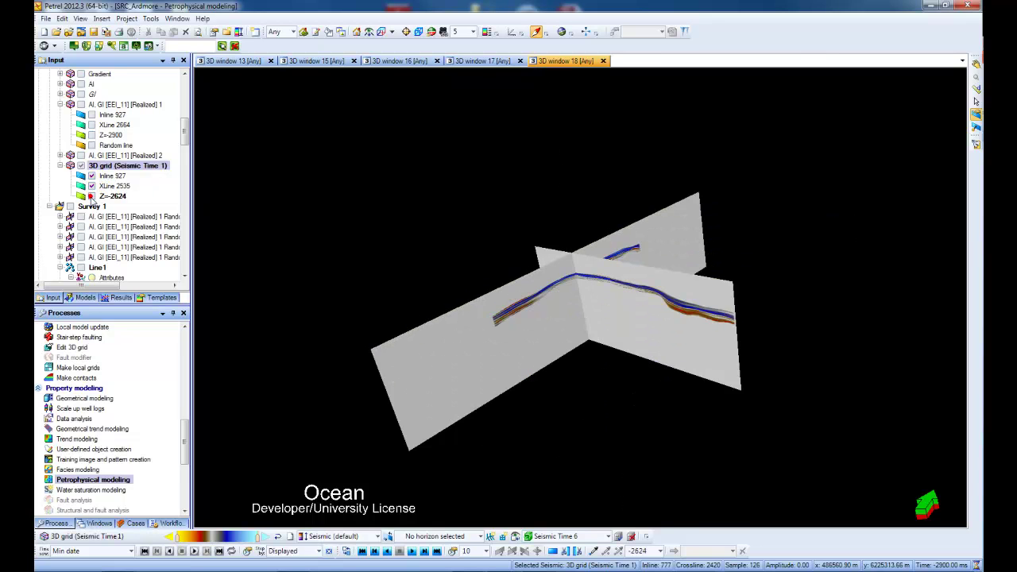
pyautogui.scroll(5, 517, 227)
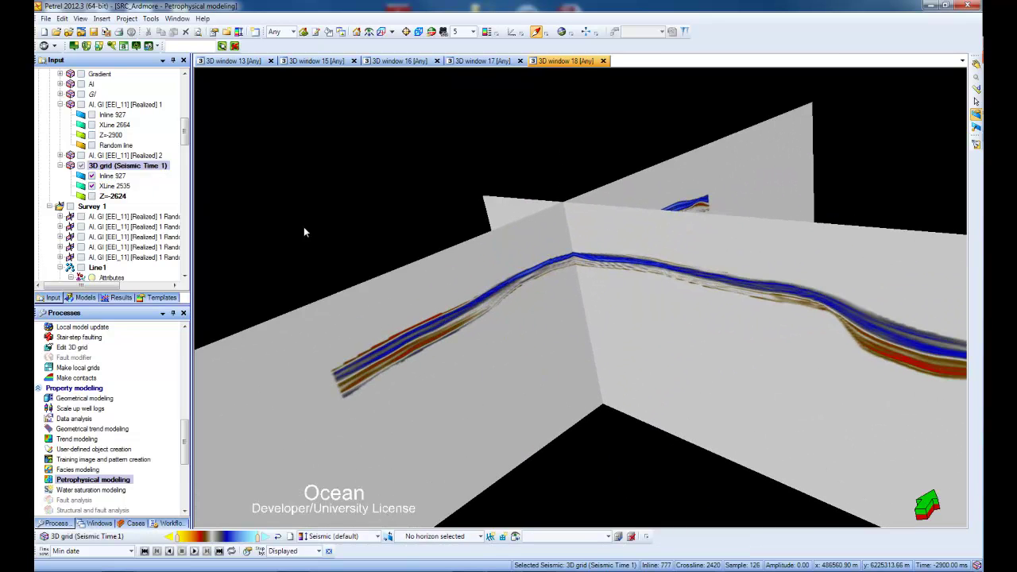
pyautogui.moveTo(409, 341); pyautogui.dragTo(454, 357)
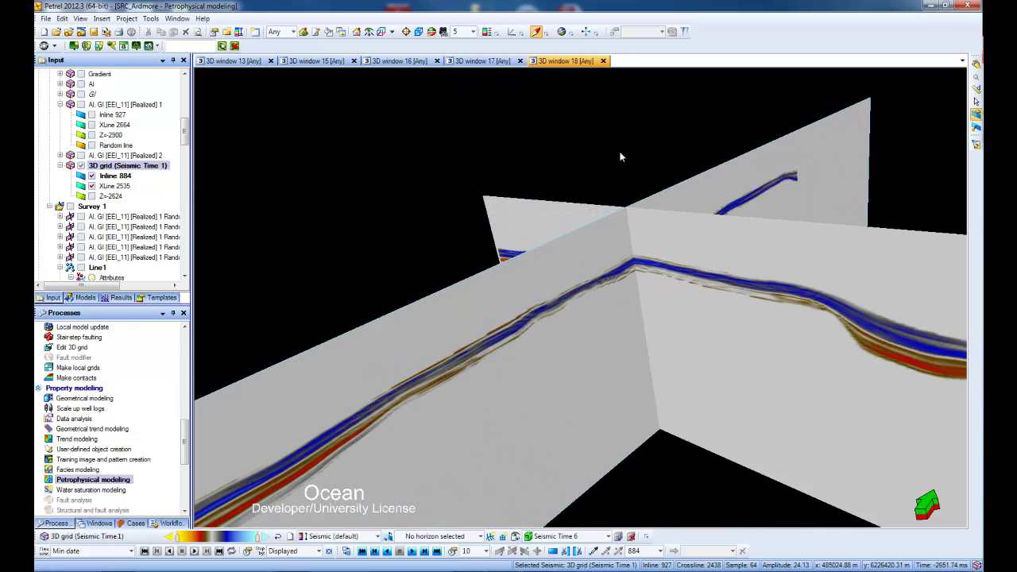